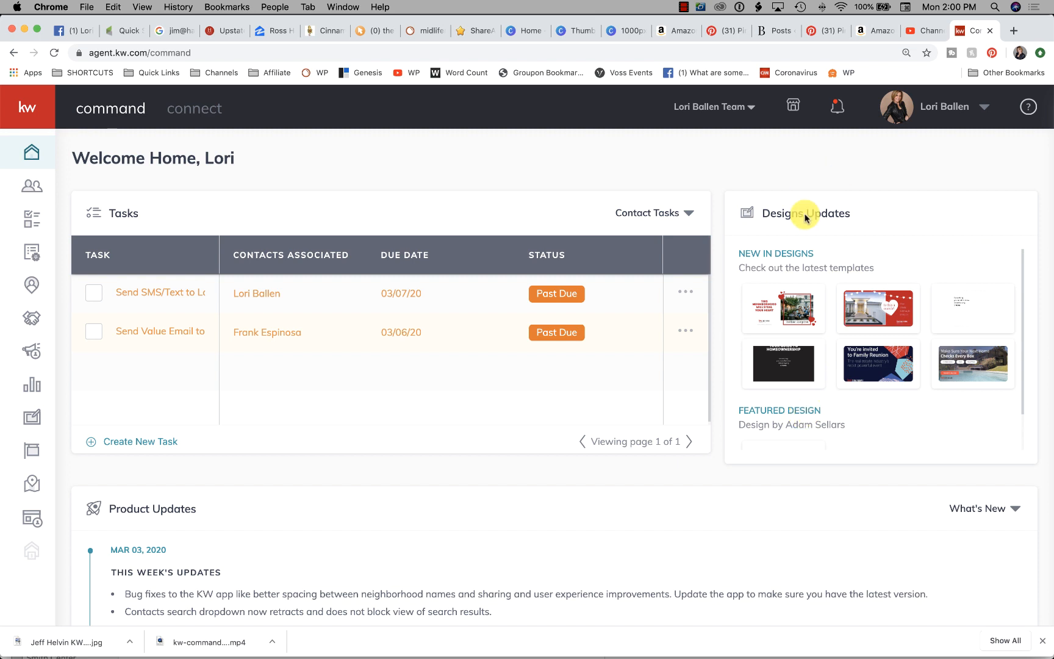
Preview the "Make Sure Your Next Home Checks Every Box" design update and open the Designs template library from it.
{"action": "mouse_move", "coordinate": [1010, 378]}
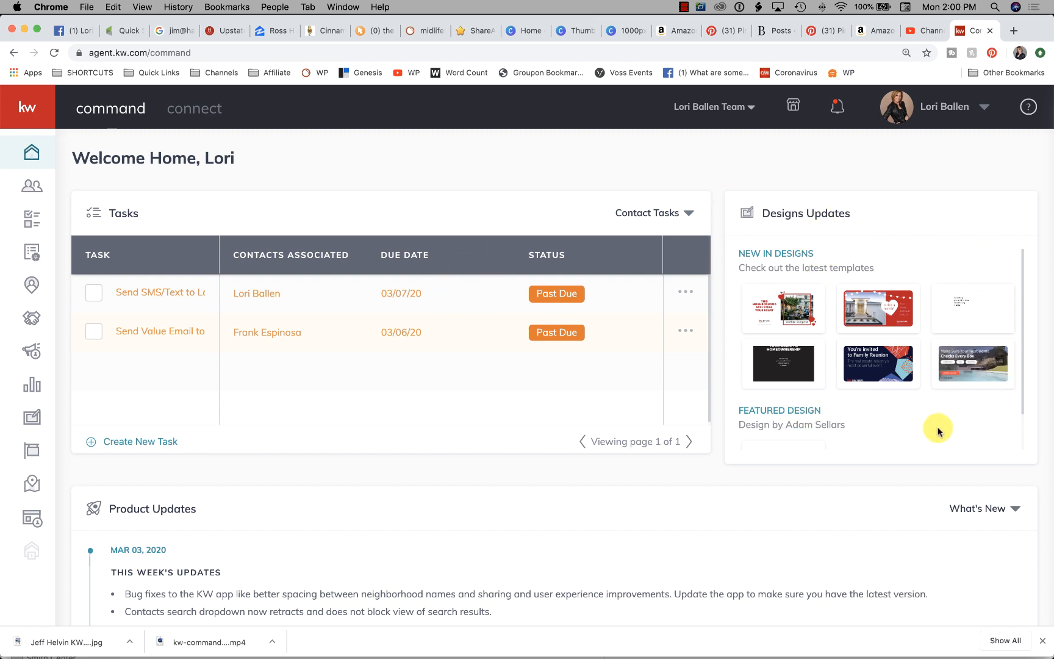
{"action": "mouse_move", "coordinate": [879, 310]}
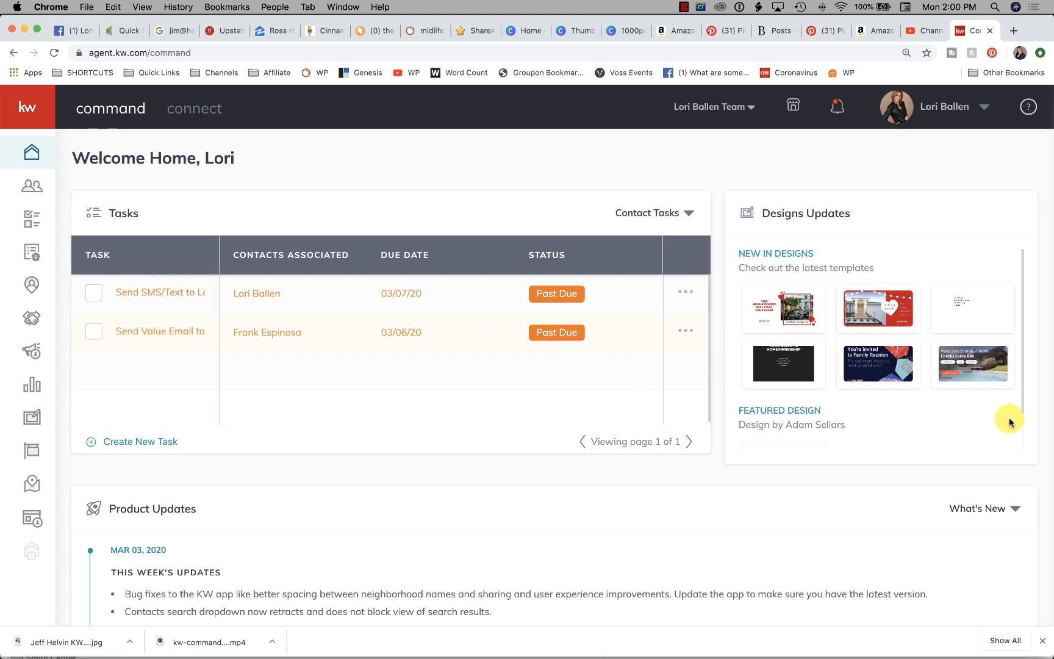
{"action": "left_click", "coordinate": [979, 367]}
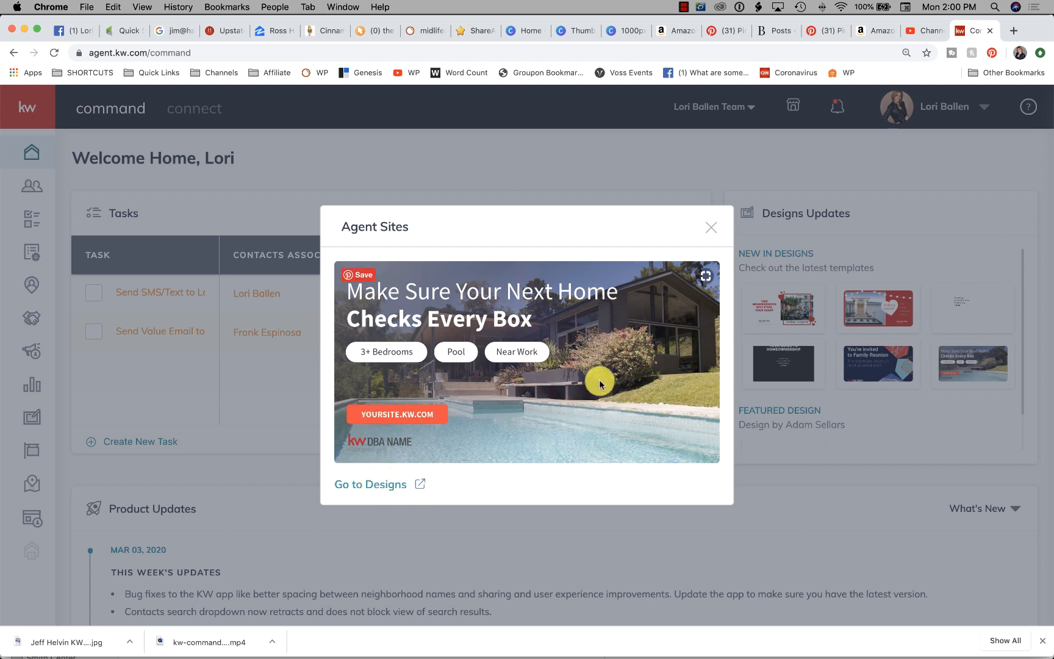
{"action": "left_click", "coordinate": [399, 486]}
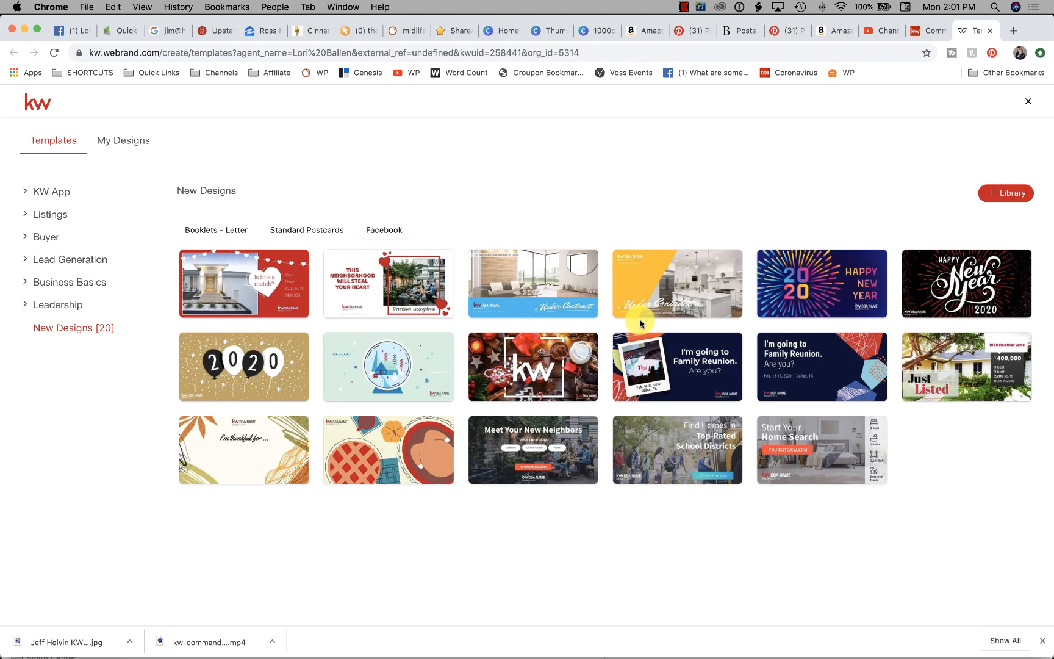
{"action": "mouse_move", "coordinate": [520, 290]}
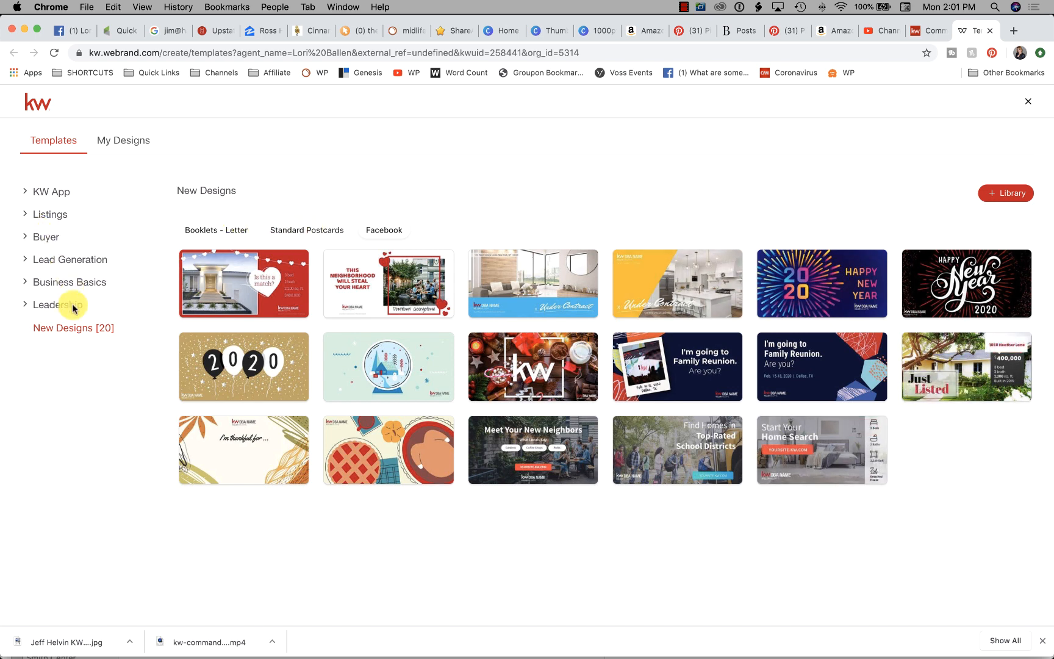
Return to the Command home page and reopen the Designs library from the same Agent Sites template preview.
{"action": "left_click", "coordinate": [933, 30]}
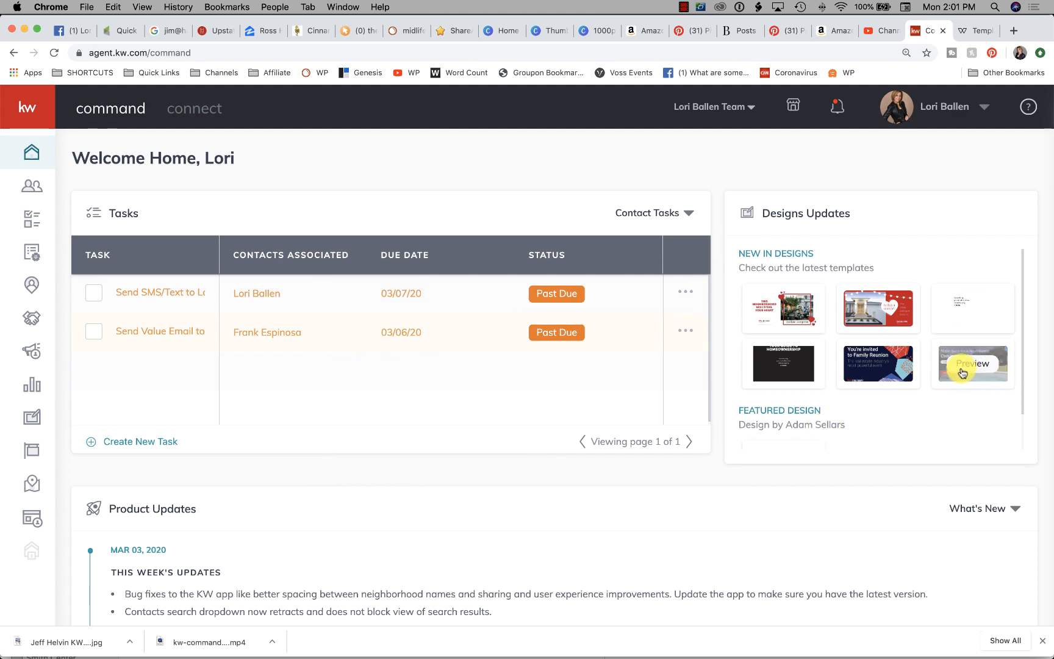
{"action": "left_click", "coordinate": [964, 363]}
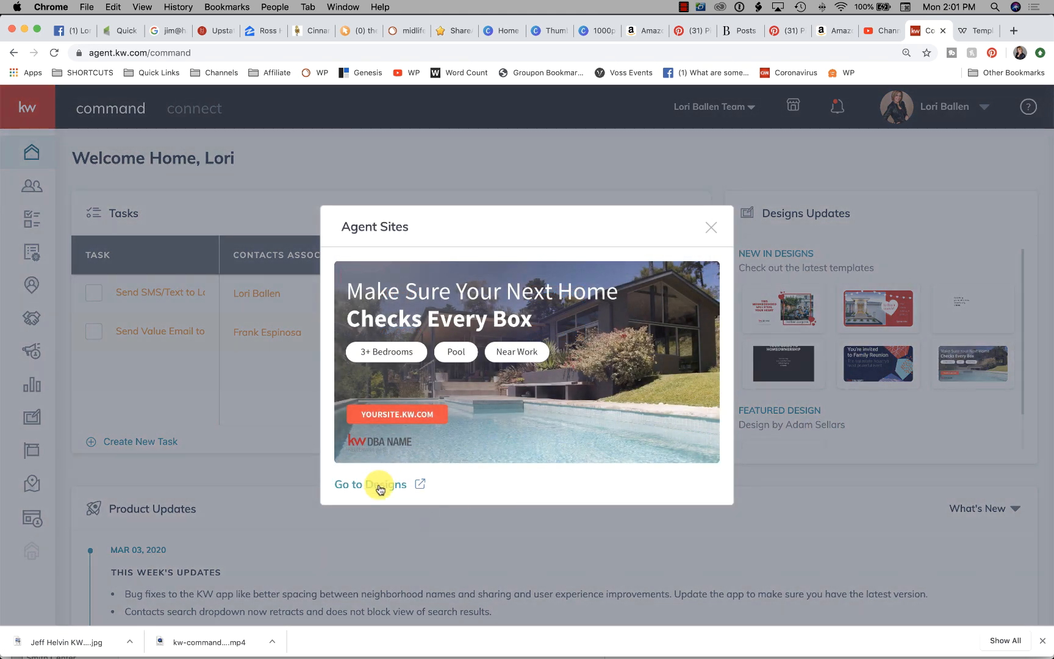
{"action": "left_click", "coordinate": [379, 486]}
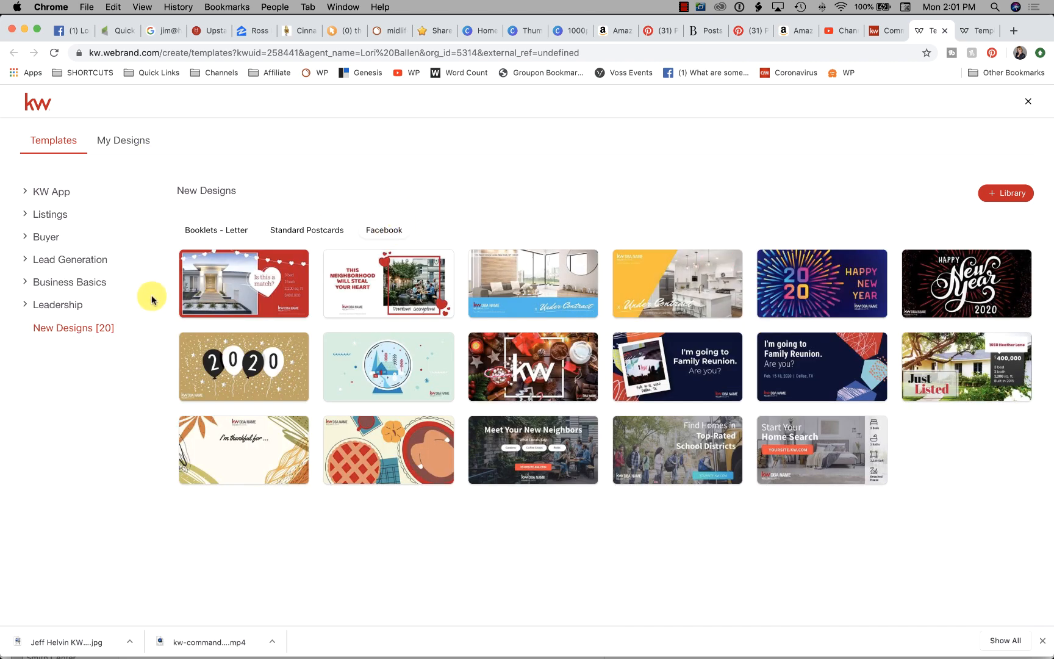
Look through the New Designs templates for letter booklets, standard postcards and Facebook.
{"action": "left_click", "coordinate": [72, 330]}
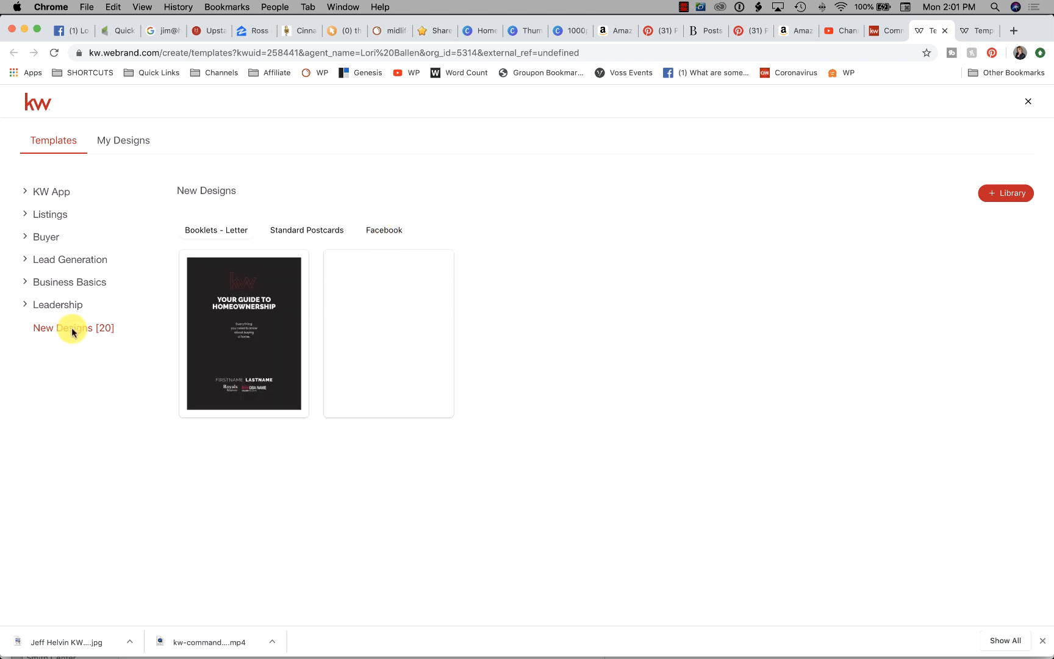
{"action": "left_click", "coordinate": [330, 230]}
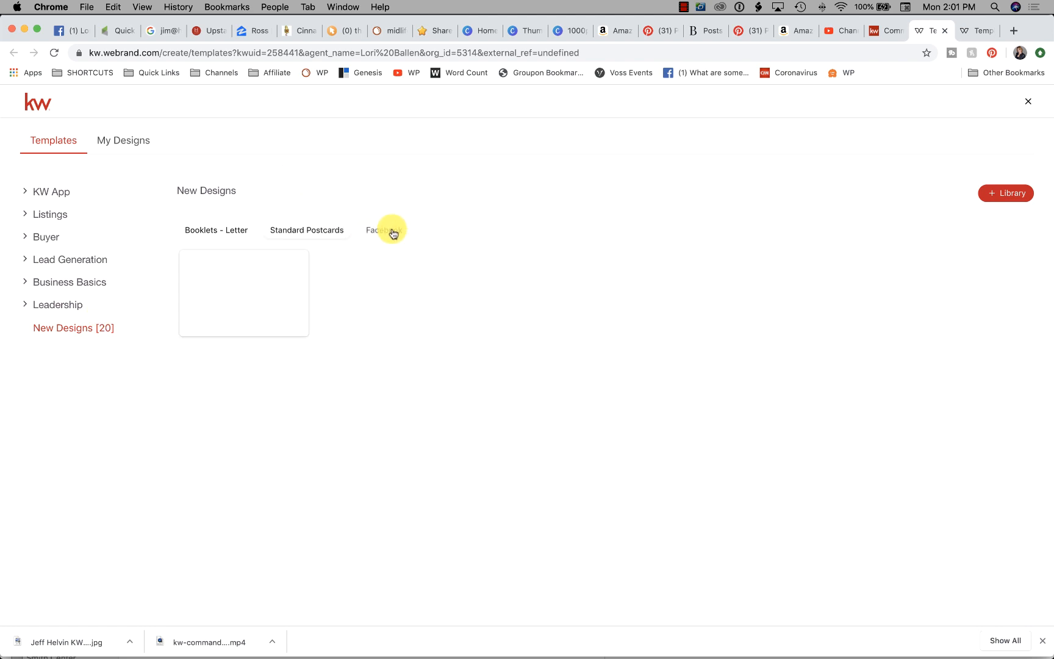
{"action": "left_click", "coordinate": [393, 233]}
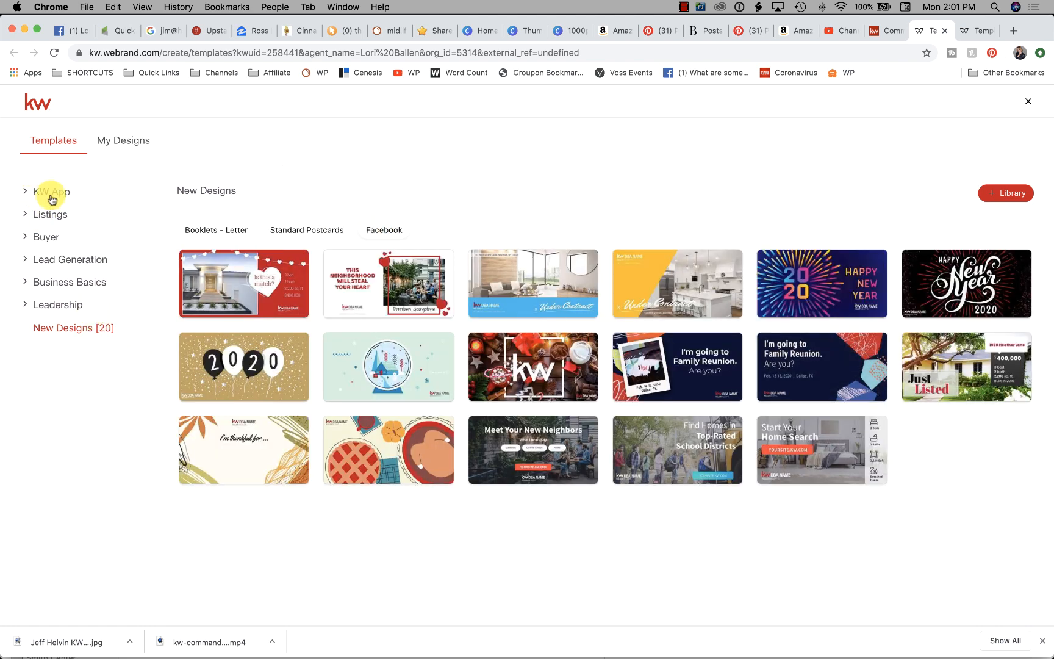
Start a design from the CheckBox-01_LI LinkedIn template in the Lead Generation category's My Website collection.
{"action": "left_click", "coordinate": [49, 239]}
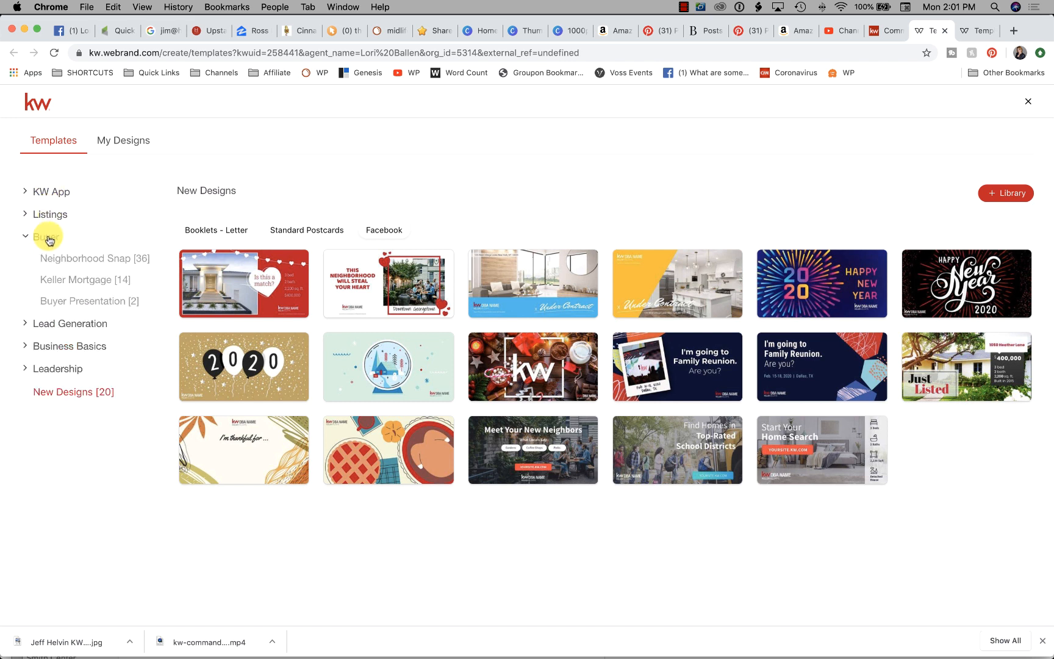
{"action": "left_click", "coordinate": [82, 329]}
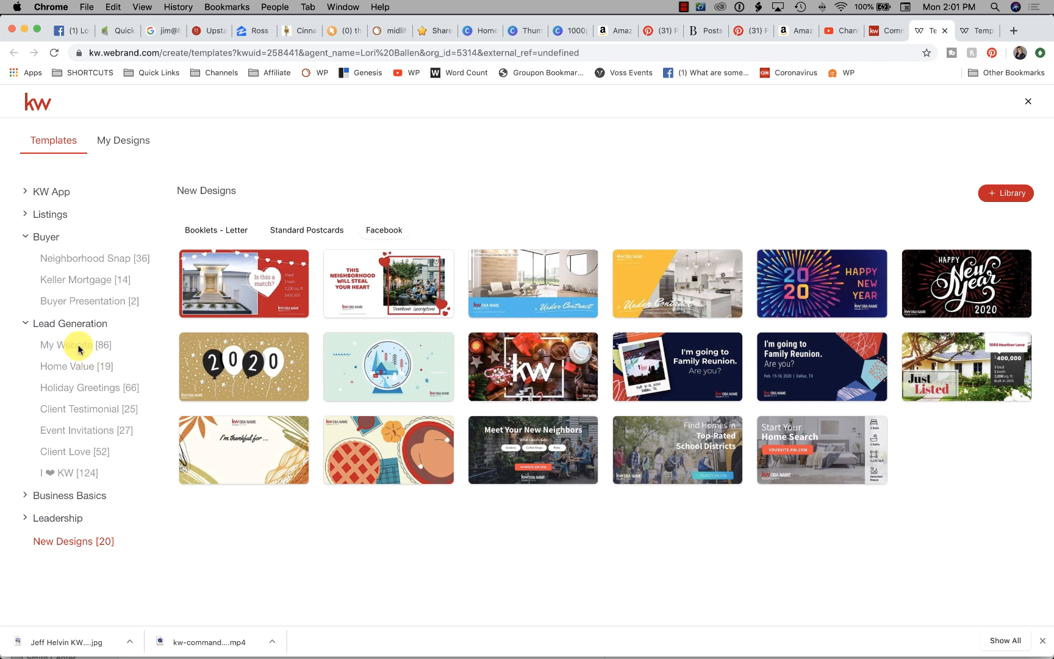
{"action": "left_click", "coordinate": [79, 346]}
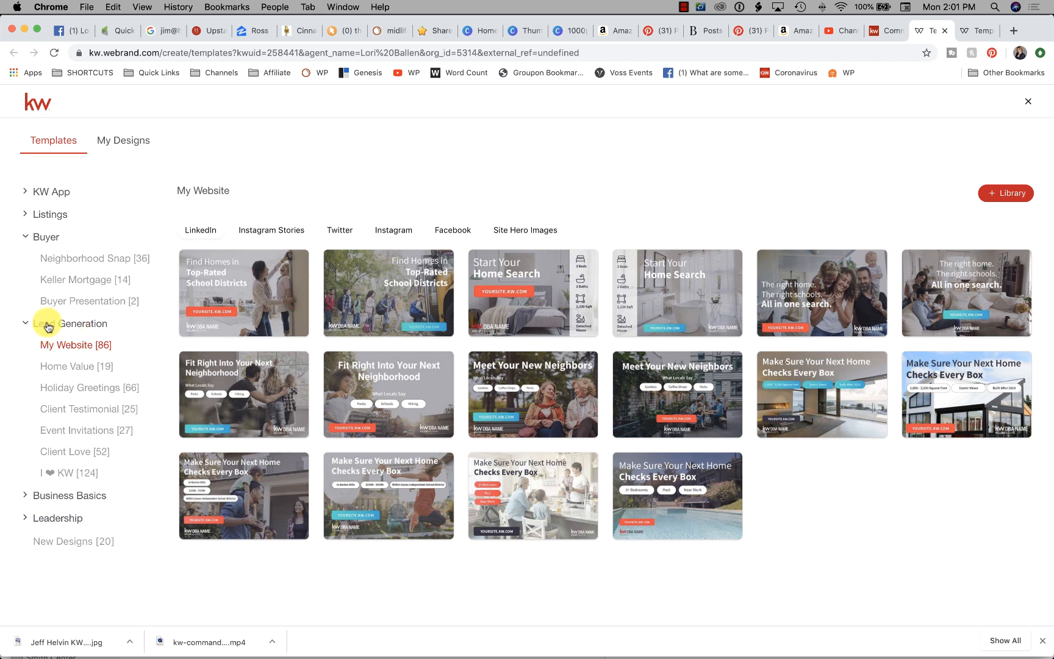
{"action": "left_click", "coordinate": [25, 237]}
{"action": "left_click", "coordinate": [25, 262]}
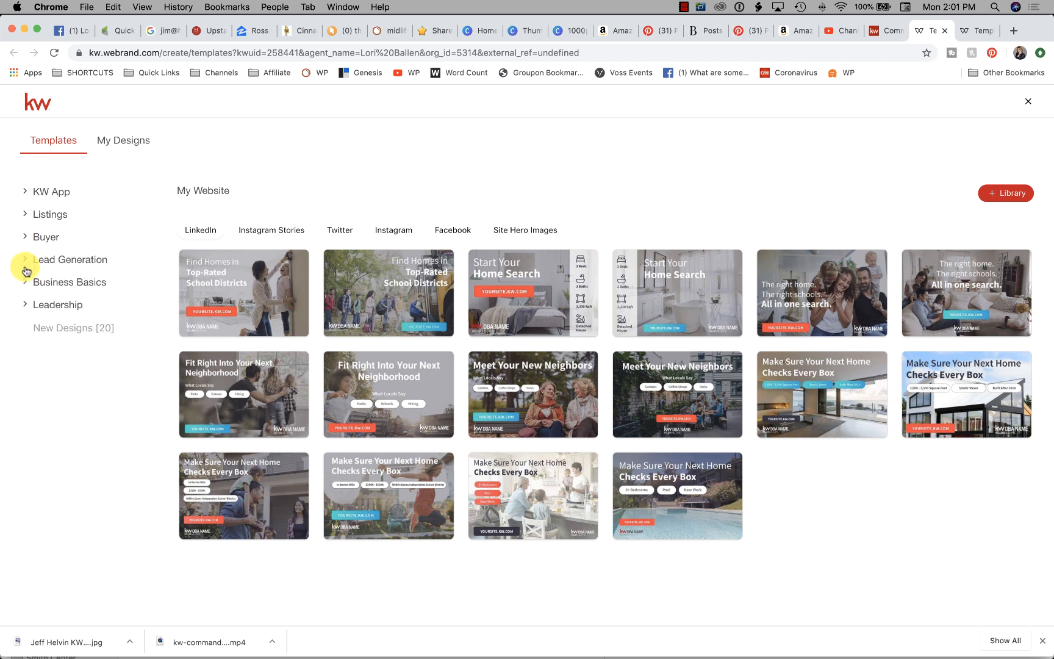
{"action": "left_click", "coordinate": [83, 264]}
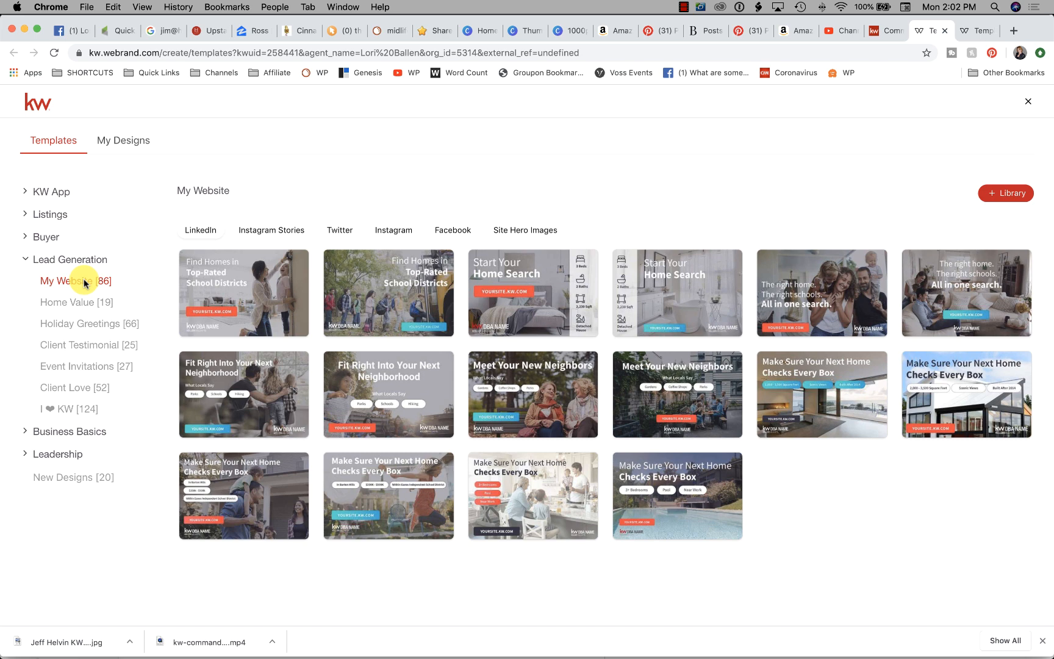
{"action": "mouse_move", "coordinate": [675, 501]}
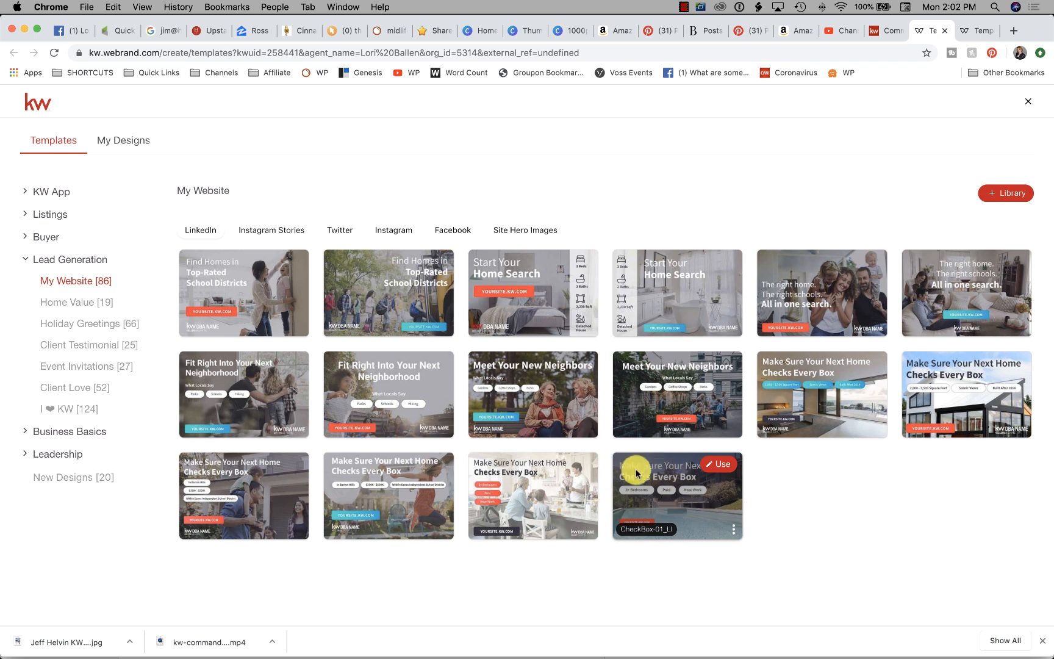
{"action": "left_click", "coordinate": [717, 465]}
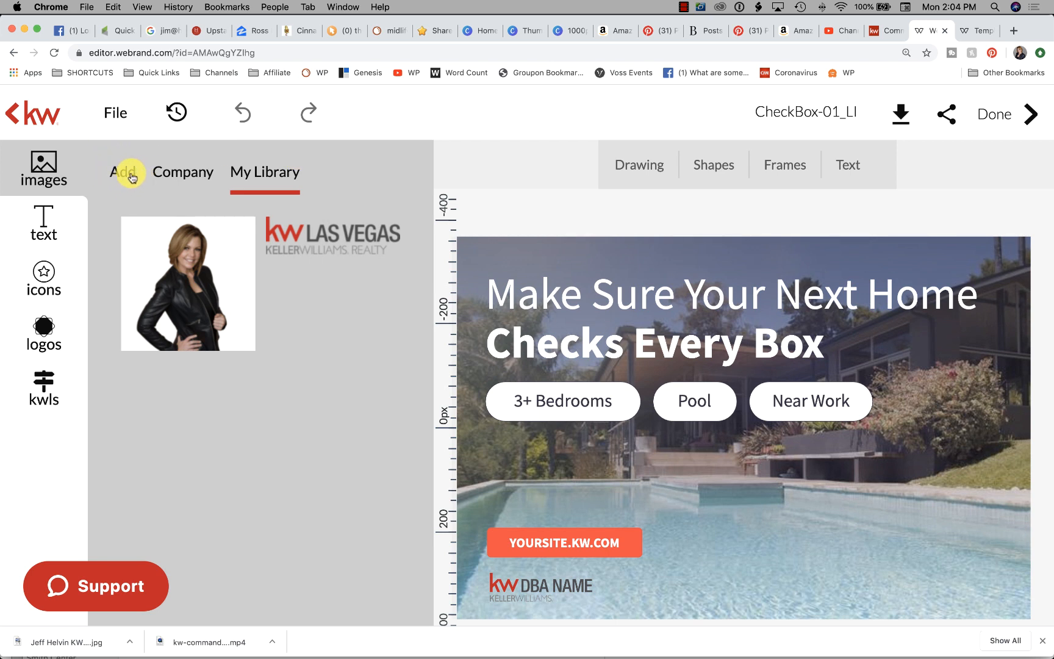
Review the available sources for adding images to the design.
{"action": "left_click", "coordinate": [128, 177]}
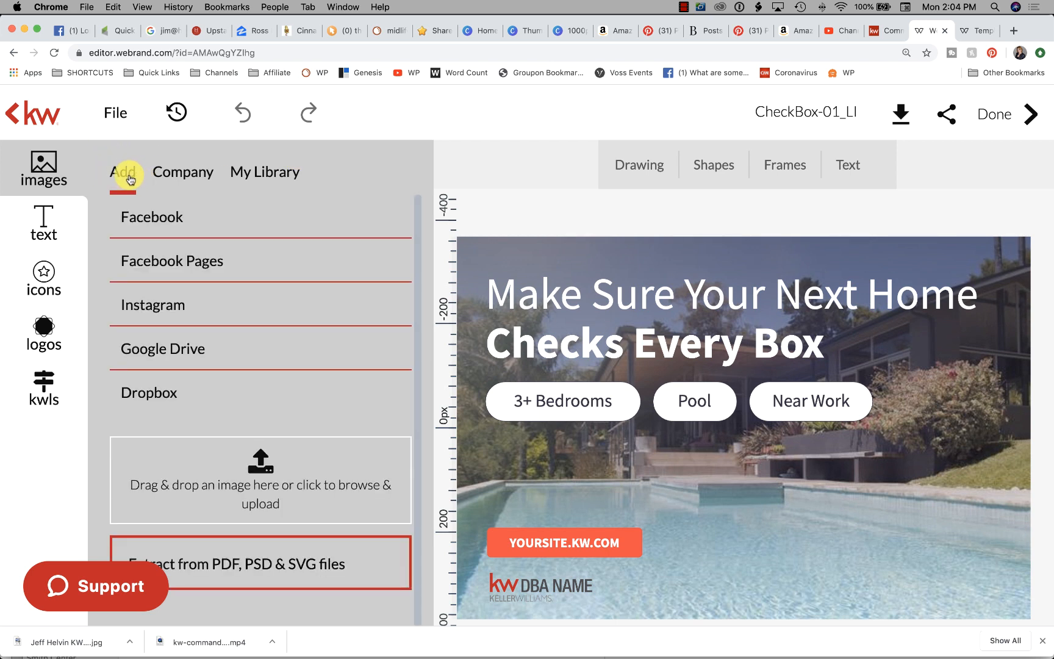
{"action": "scroll", "coordinate": [183, 287], "scroll_direction": "down", "scroll_amount": 2}
{"action": "scroll", "coordinate": [186, 288], "scroll_direction": "up", "scroll_amount": 2}
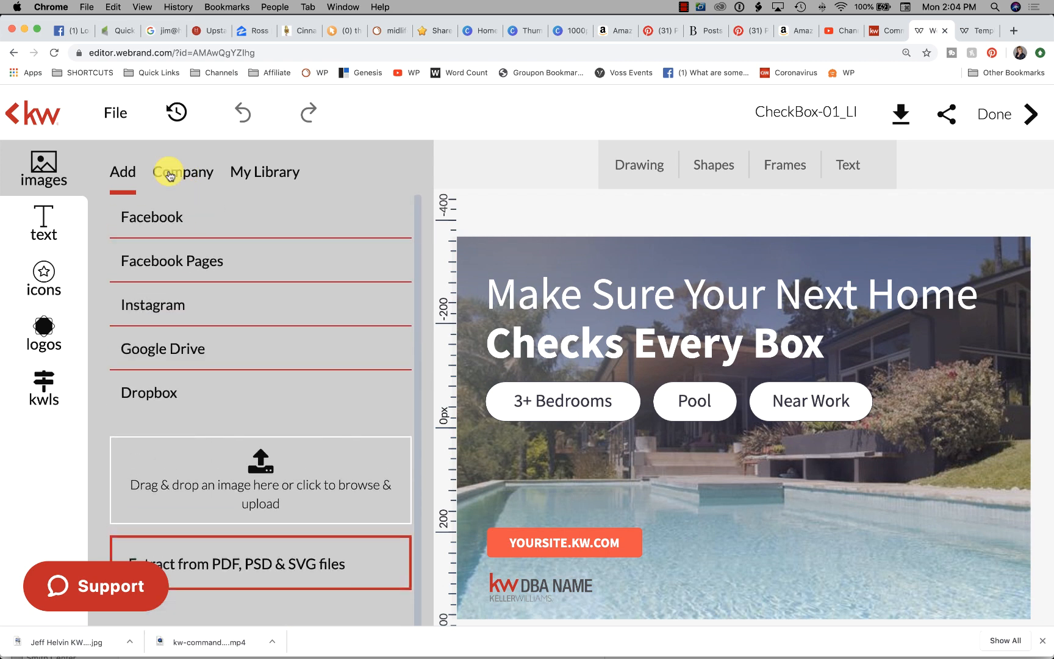
Replace the pool background with the KW Stock Images photo of an adult pushing a child on a red bicycle.
{"action": "left_click", "coordinate": [178, 183]}
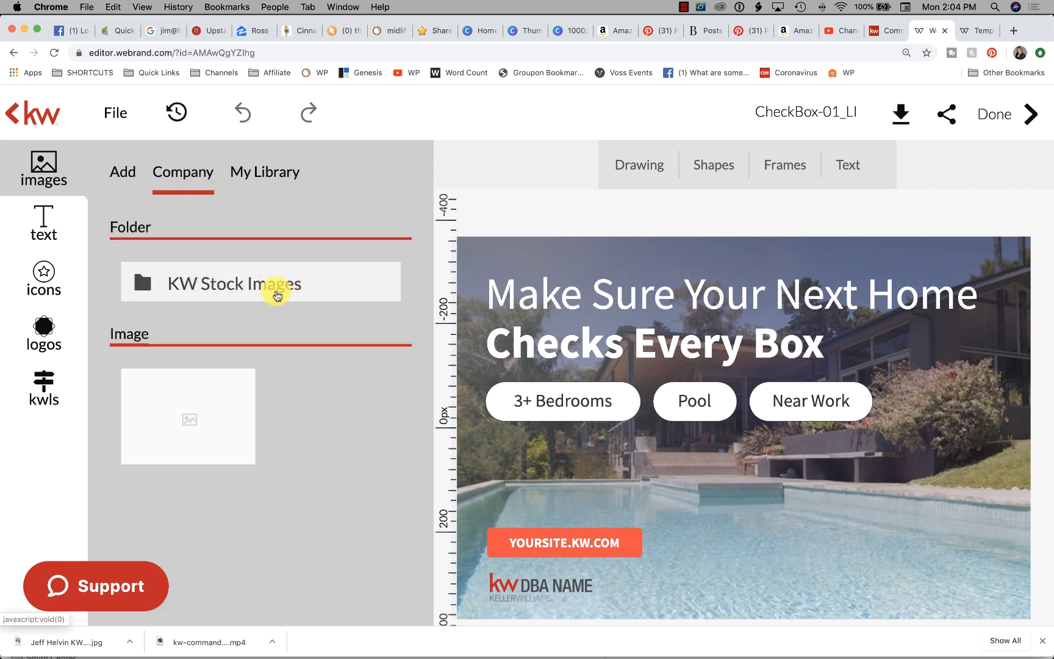
{"action": "left_click", "coordinate": [264, 289]}
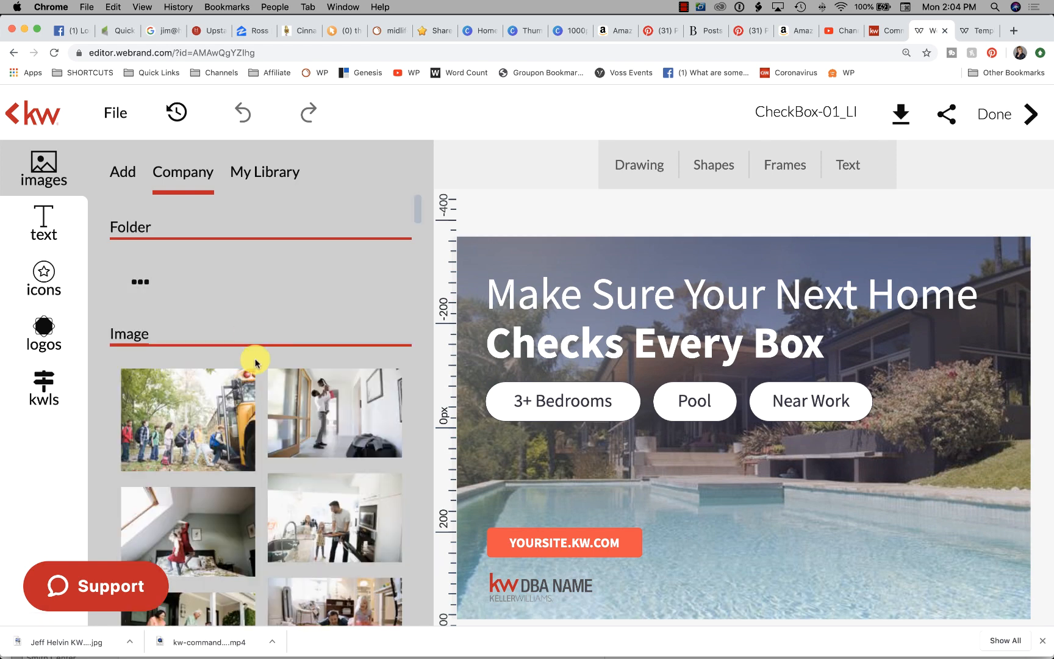
{"action": "scroll", "coordinate": [254, 358], "scroll_direction": "down", "scroll_amount": 5}
{"action": "scroll", "coordinate": [254, 362], "scroll_direction": "down", "scroll_amount": 3}
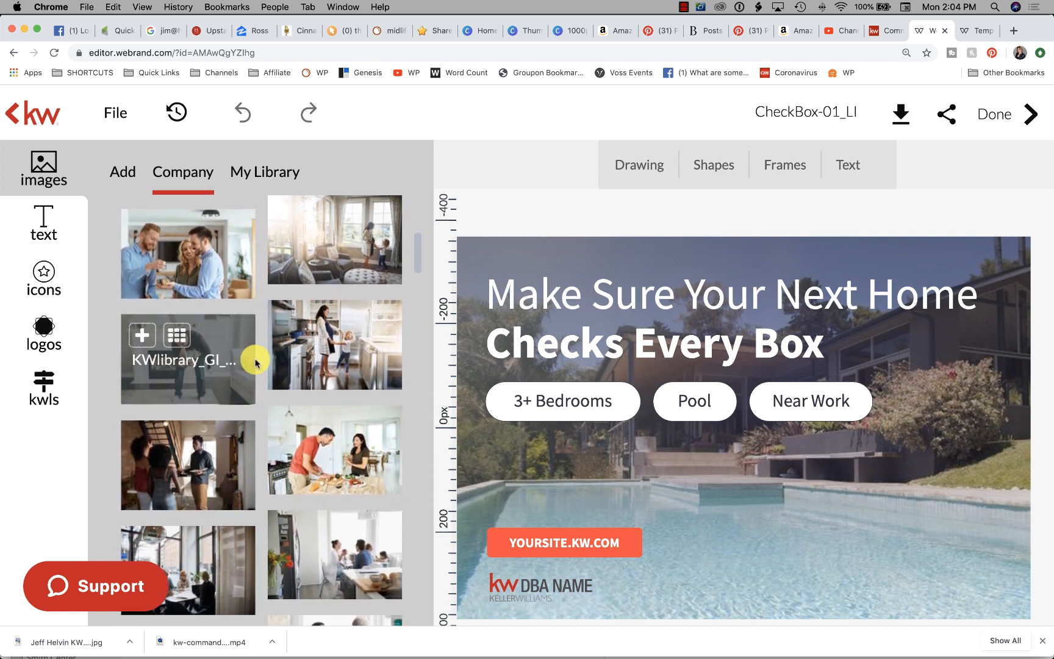
{"action": "scroll", "coordinate": [256, 363], "scroll_direction": "down", "scroll_amount": 1}
{"action": "scroll", "coordinate": [255, 363], "scroll_direction": "down", "scroll_amount": 2}
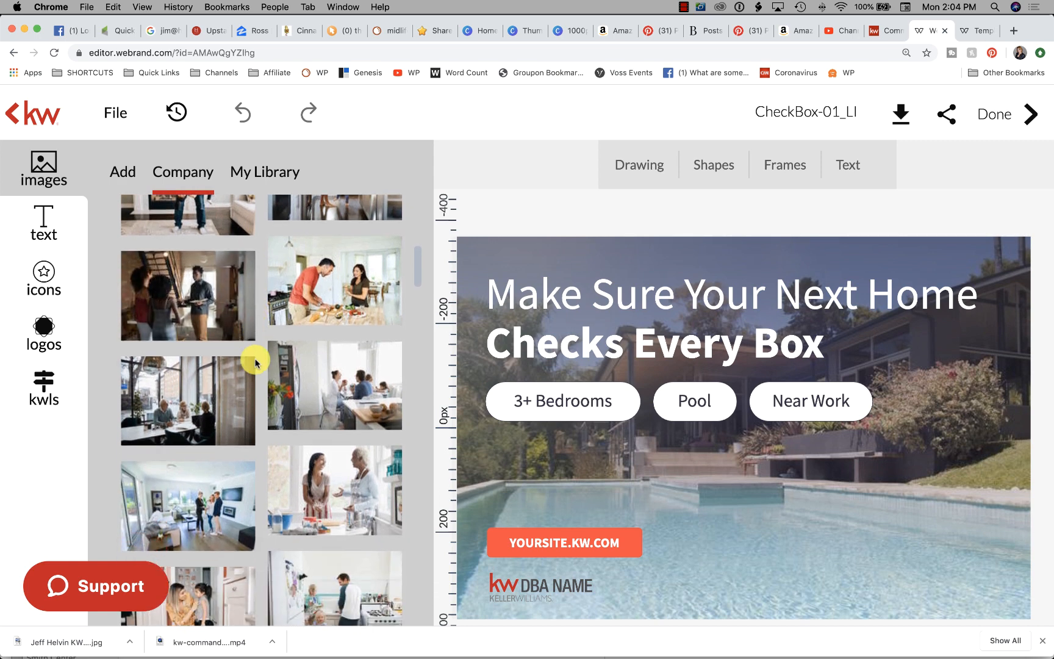
{"action": "scroll", "coordinate": [255, 363], "scroll_direction": "down", "scroll_amount": 4}
{"action": "scroll", "coordinate": [255, 362], "scroll_direction": "down", "scroll_amount": 3}
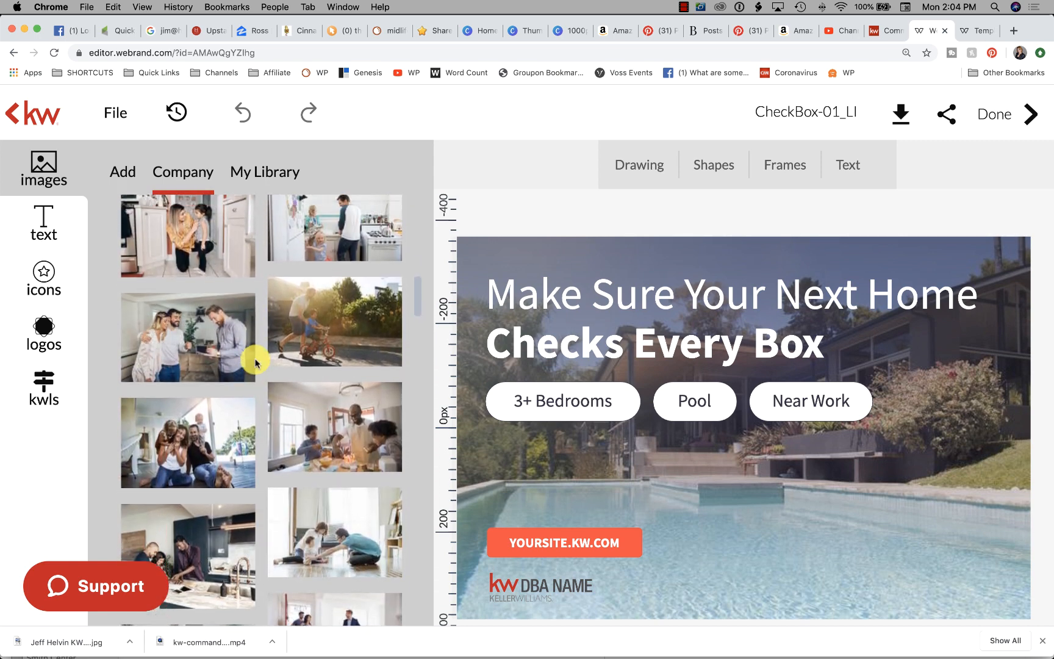
{"action": "mouse_move", "coordinate": [319, 334]}
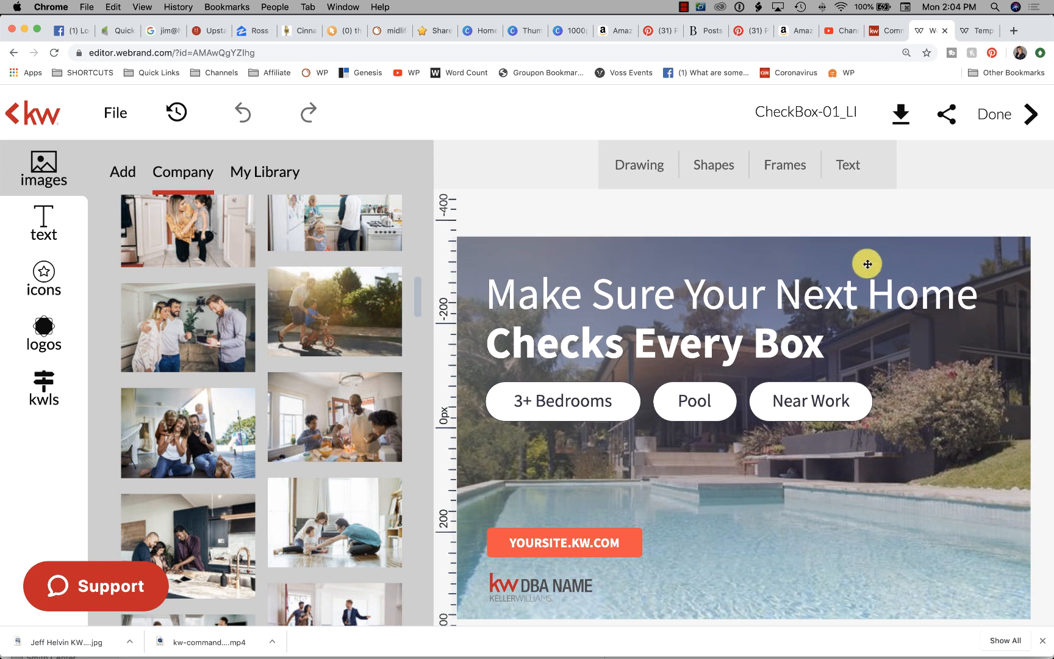
{"action": "left_click", "coordinate": [904, 529]}
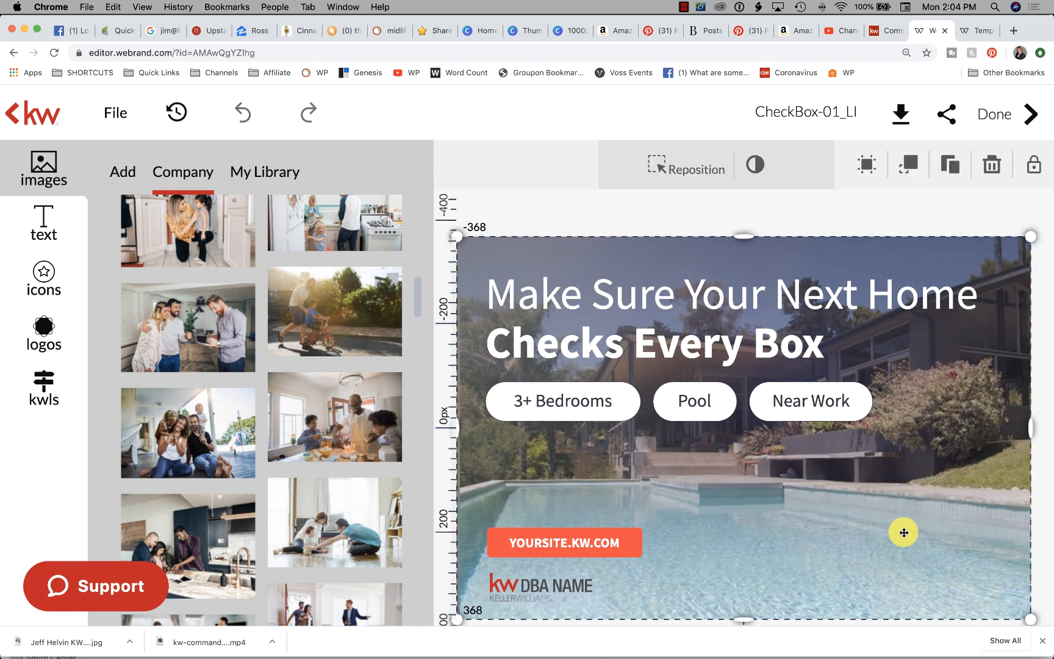
{"action": "mouse_move", "coordinate": [357, 302]}
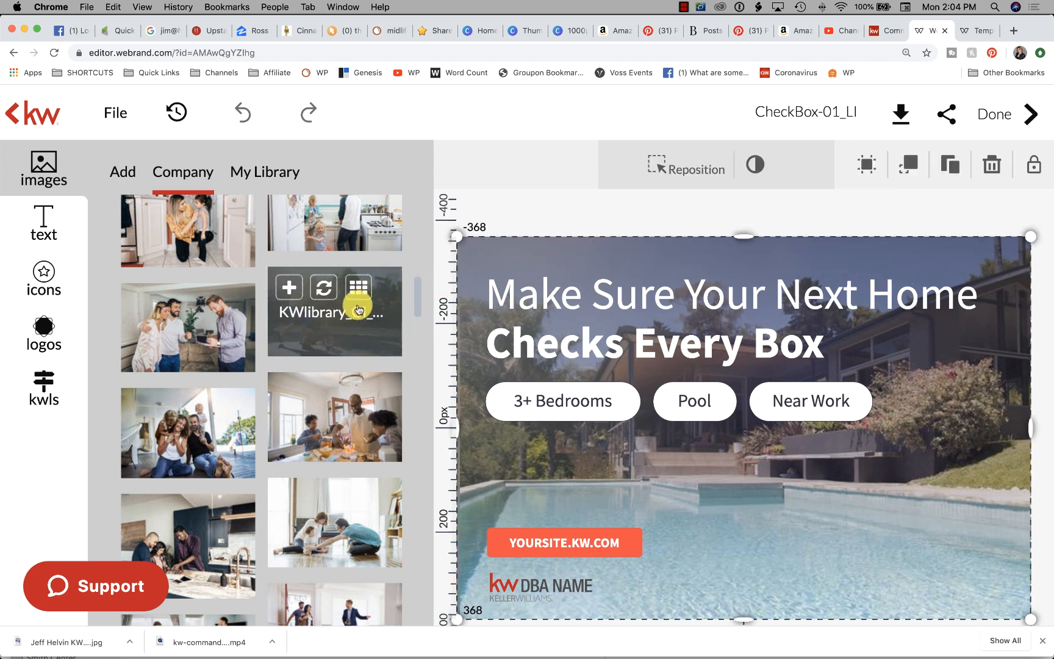
{"action": "left_click", "coordinate": [323, 290]}
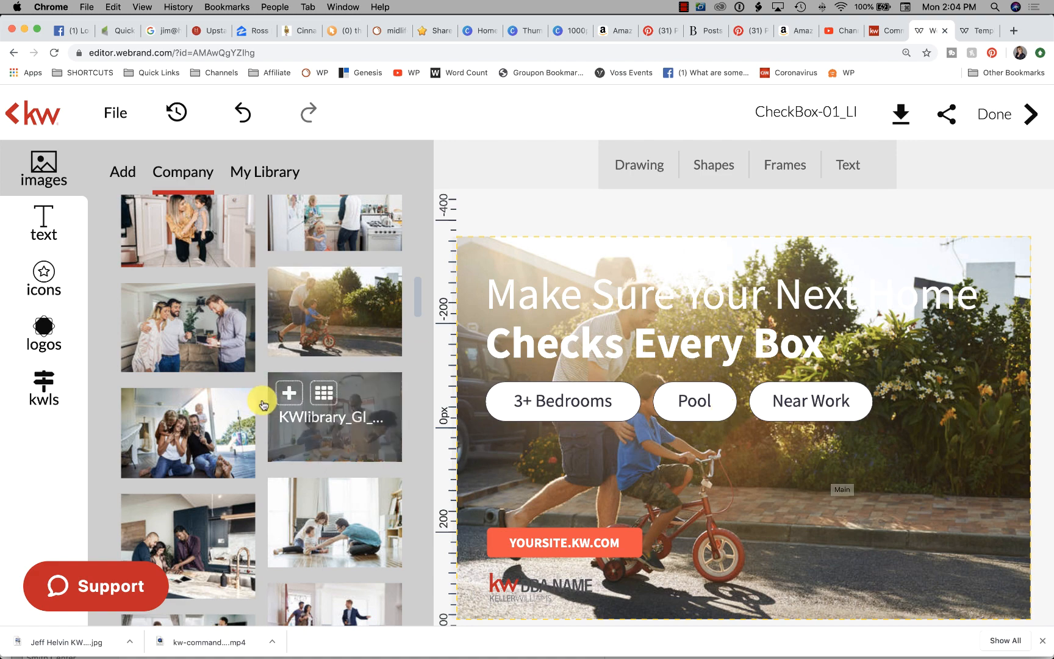
Browse the KW Stock Images folder for other background photo options.
{"action": "scroll", "coordinate": [300, 438], "scroll_direction": "down", "scroll_amount": 4}
{"action": "scroll", "coordinate": [258, 317], "scroll_direction": "up", "scroll_amount": 5}
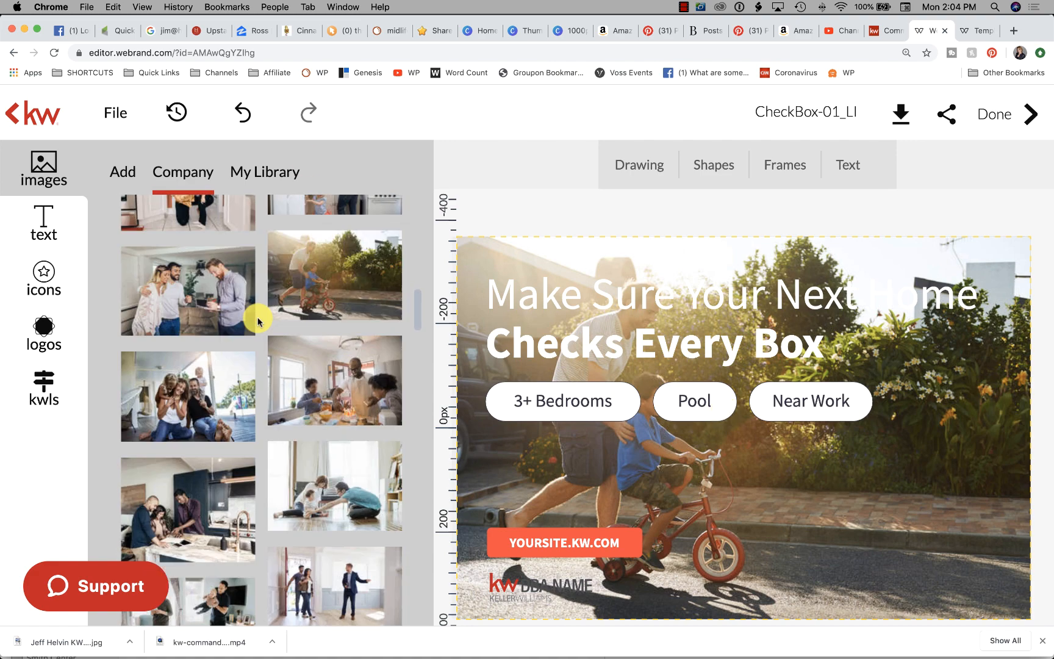
{"action": "scroll", "coordinate": [259, 318], "scroll_direction": "down", "scroll_amount": 5}
{"action": "scroll", "coordinate": [258, 317], "scroll_direction": "up", "scroll_amount": 6}
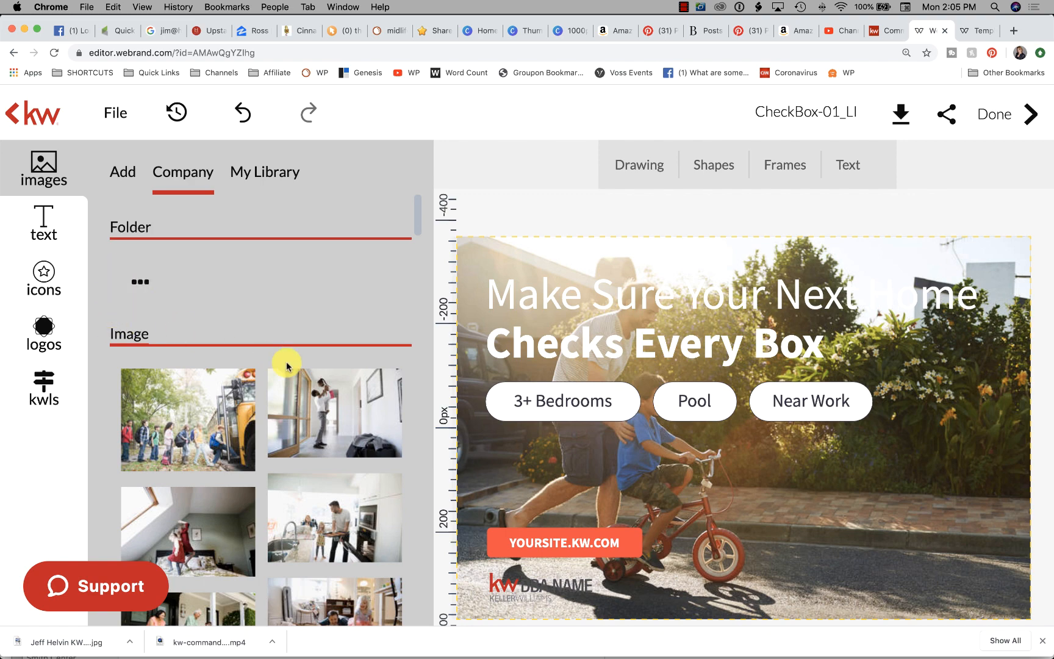
{"action": "scroll", "coordinate": [283, 367], "scroll_direction": "down", "scroll_amount": 5}
{"action": "scroll", "coordinate": [287, 367], "scroll_direction": "down", "scroll_amount": 6}
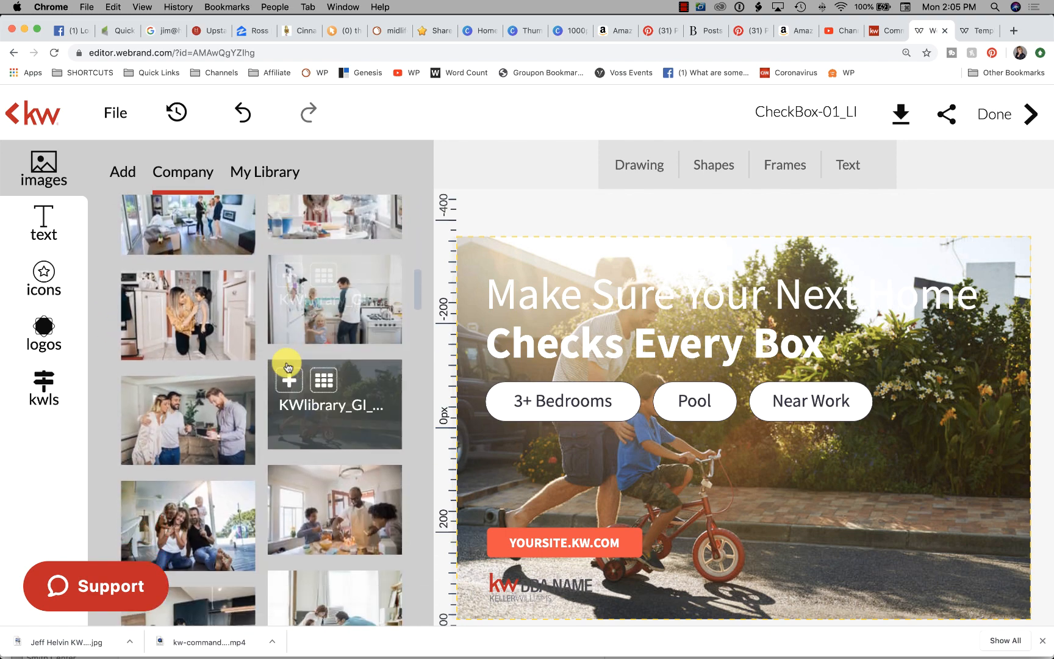
{"action": "scroll", "coordinate": [284, 360], "scroll_direction": "down", "scroll_amount": 3}
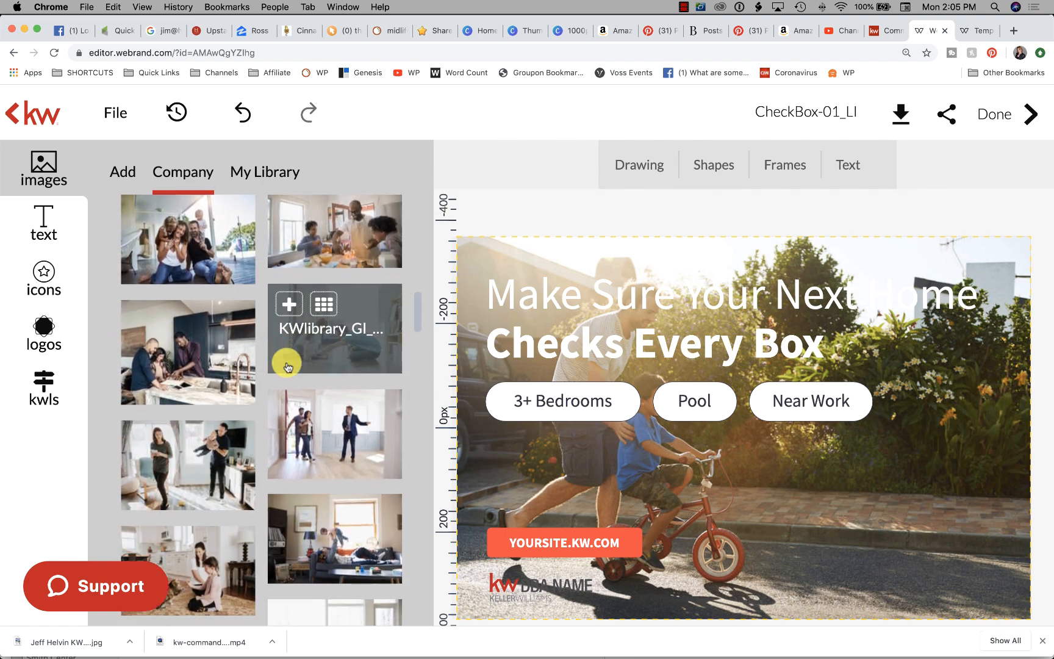
{"action": "scroll", "coordinate": [329, 518], "scroll_direction": "down", "scroll_amount": 4}
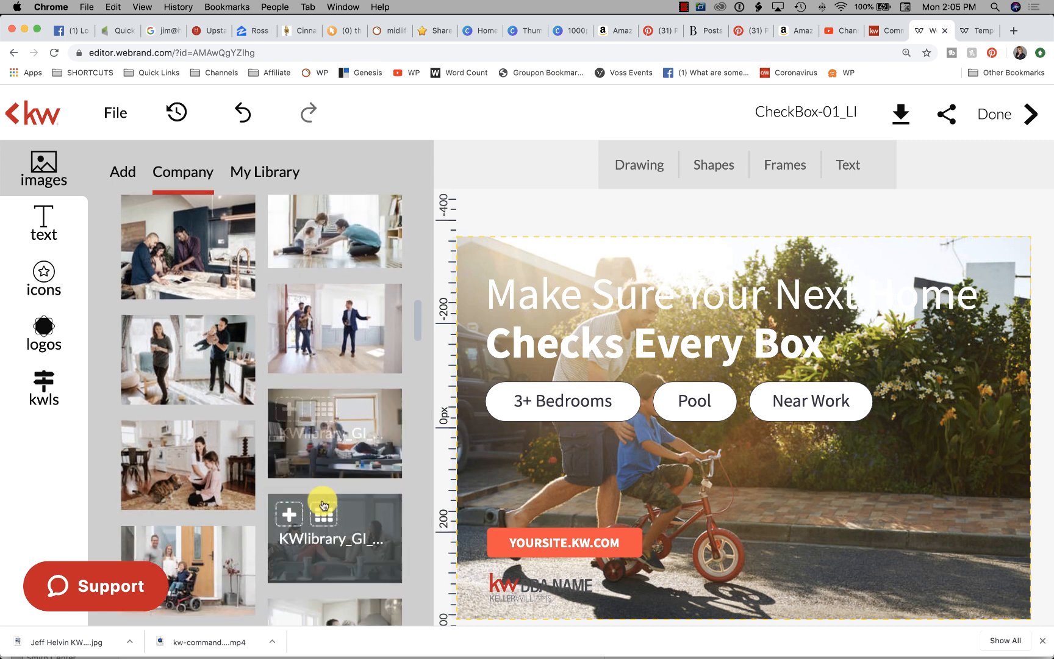
{"action": "scroll", "coordinate": [322, 503], "scroll_direction": "down", "scroll_amount": 7}
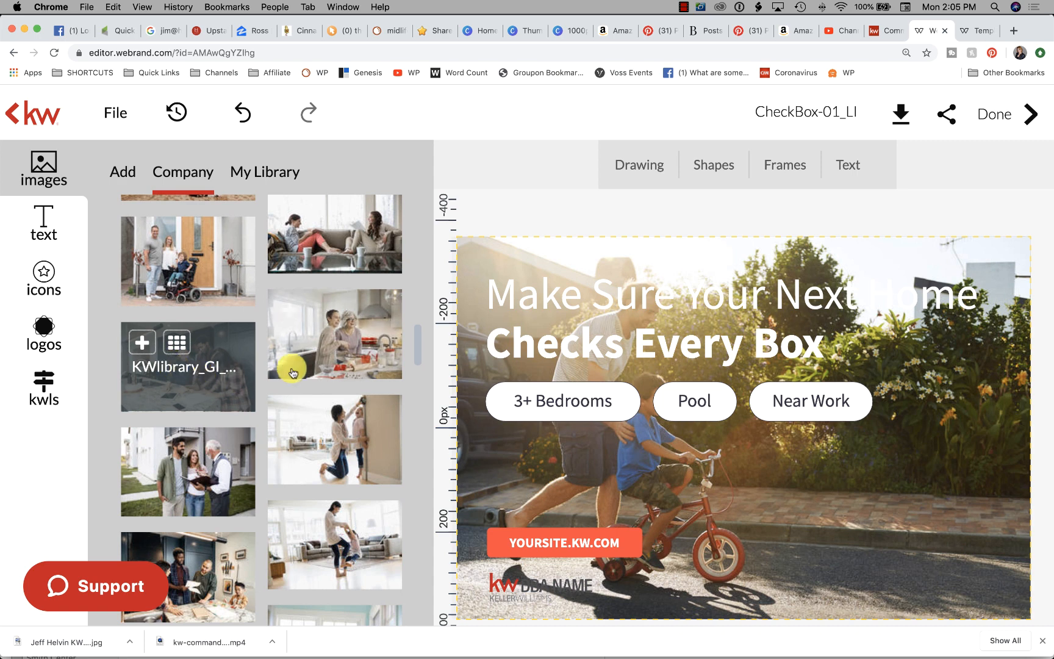
Replace the bicycle background with the KW Stock Images photo of three people working at a marble kitchen counter.
{"action": "left_click", "coordinate": [965, 540]}
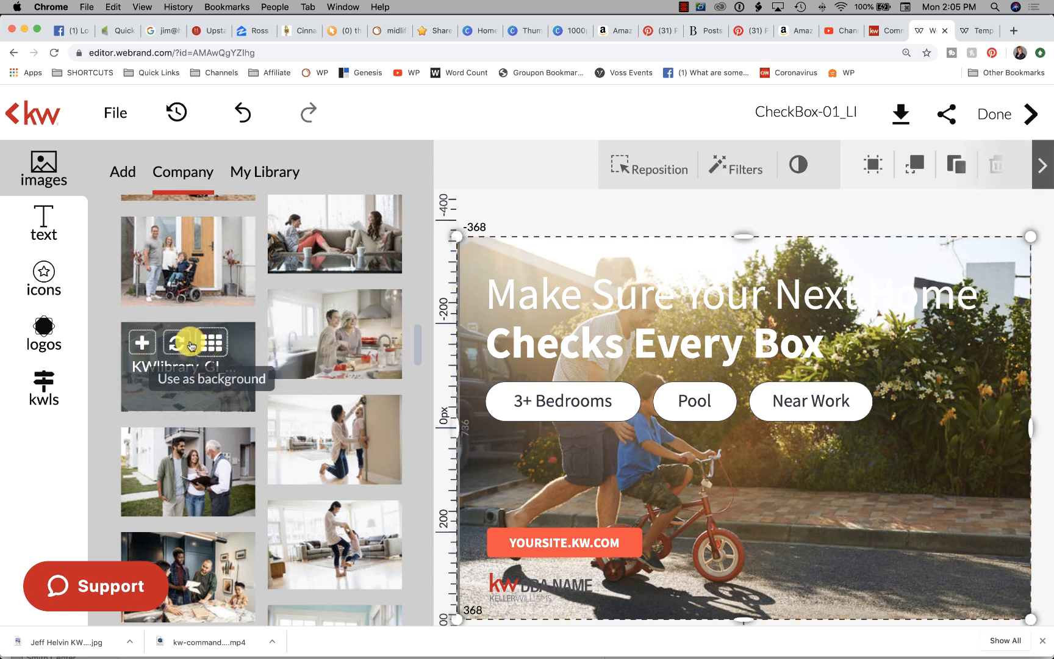
{"action": "left_click", "coordinate": [176, 347]}
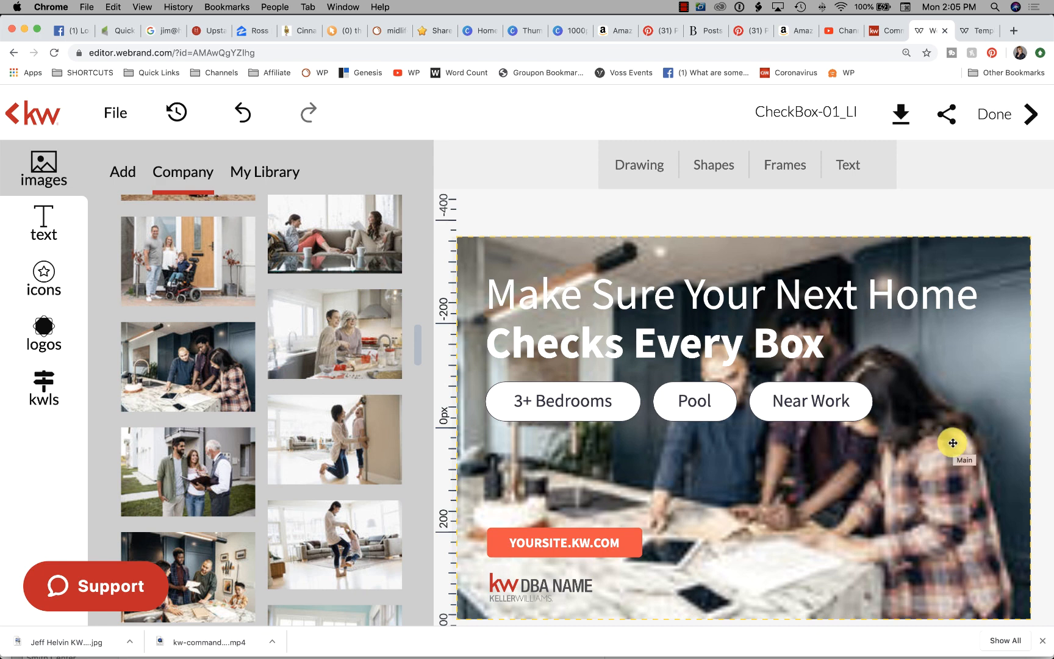
{"action": "left_click", "coordinate": [851, 475]}
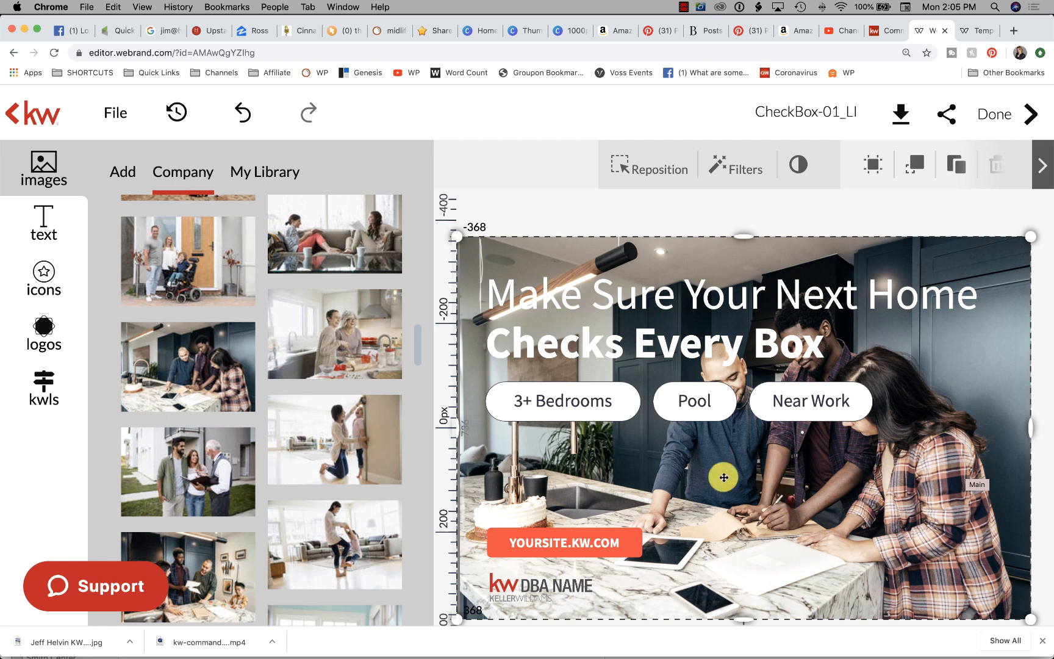
Replace the YOURSITE.KW.COM text on the orange button with "Ballengrouphomes.com".
{"action": "left_click", "coordinate": [569, 544]}
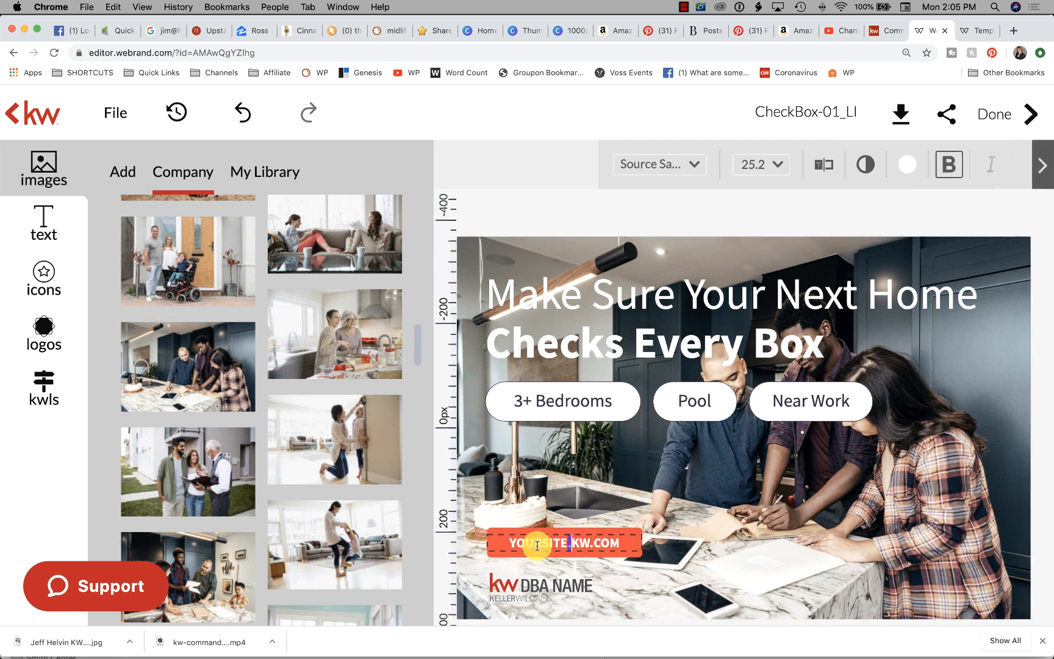
{"action": "left_click_drag", "start_coordinate": [484, 543], "coordinate": [581, 544]}
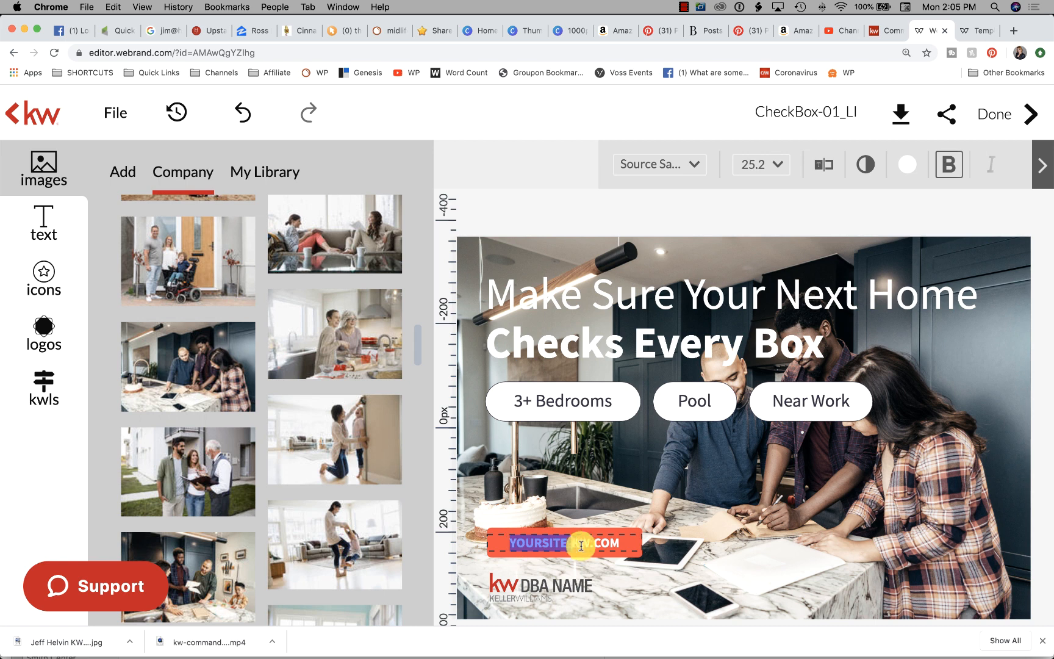
{"action": "left_click", "coordinate": [621, 545]}
{"action": "left_click_drag", "start_coordinate": [621, 543], "coordinate": [511, 541]}
{"action": "type", "text": "Balleng"}
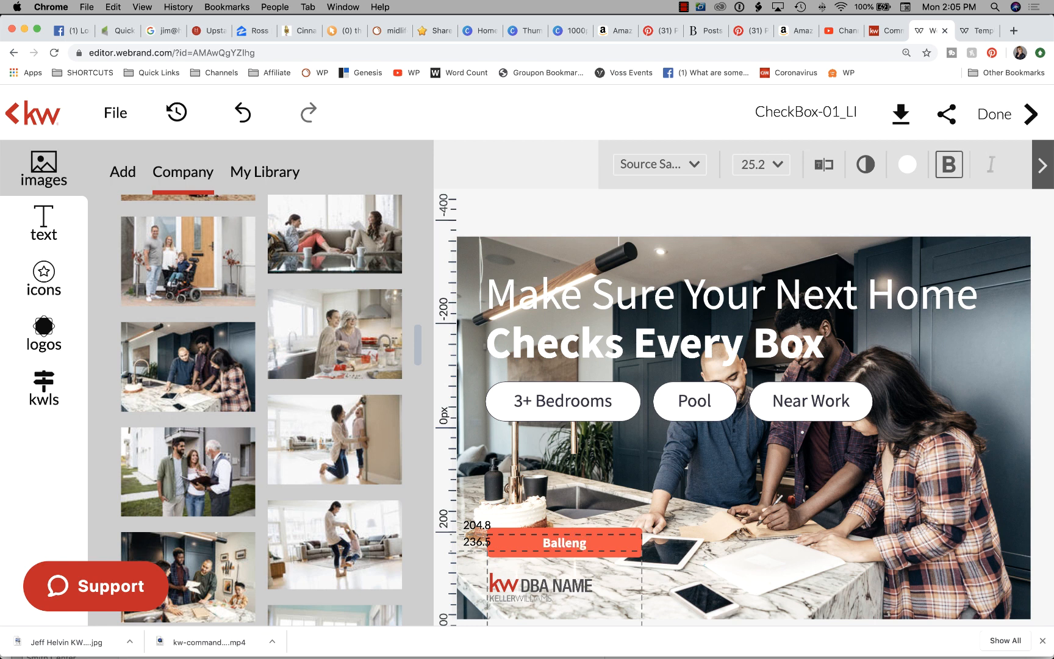
{"action": "type", "text": "rouphomes"}
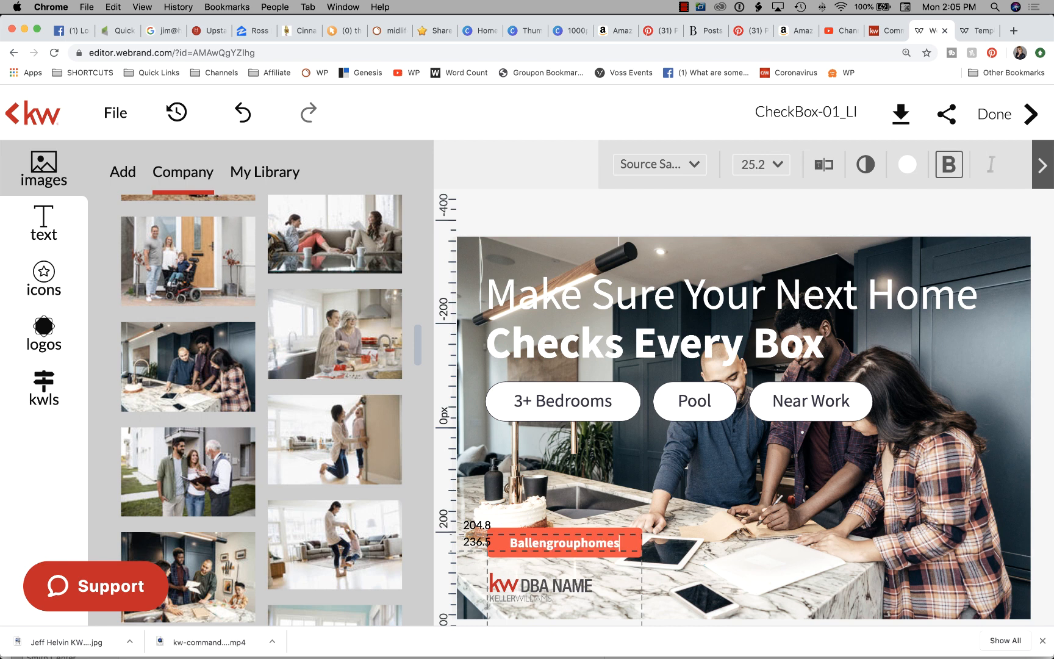
{"action": "type", "text": ".com"}
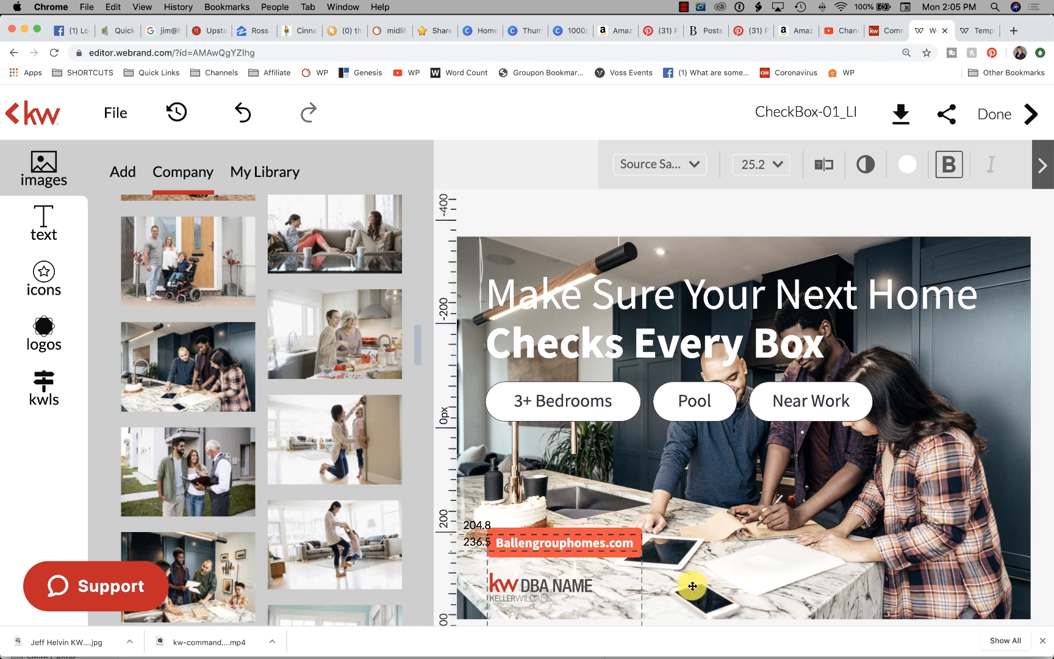
Select the DBA NAME placeholder logo and show the images stored in My Library.
{"action": "left_click", "coordinate": [524, 589]}
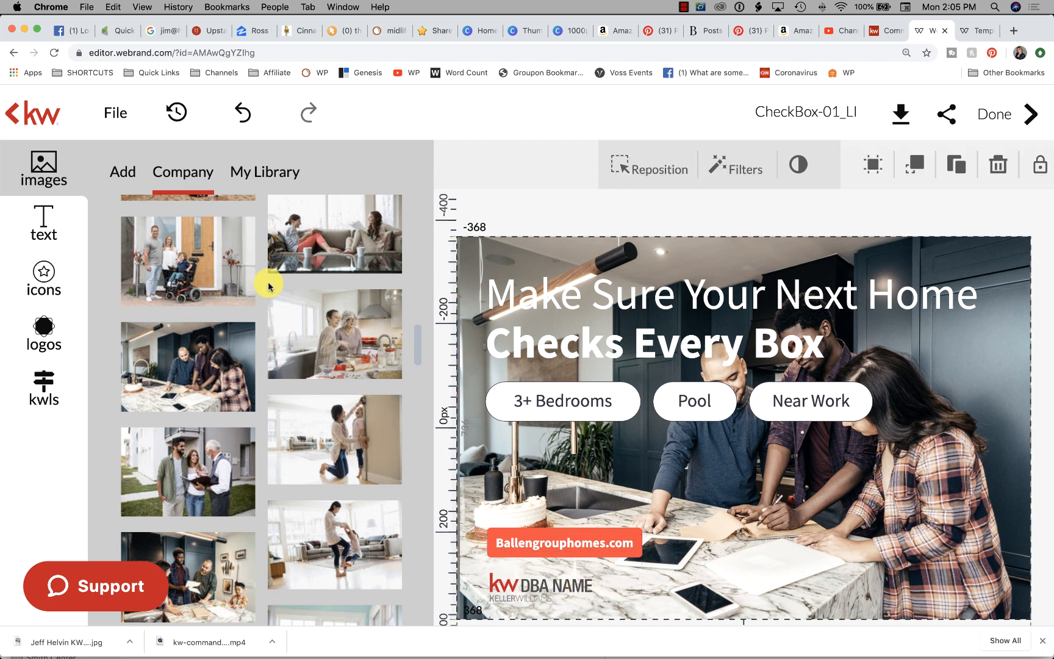
{"action": "left_click", "coordinate": [547, 591]}
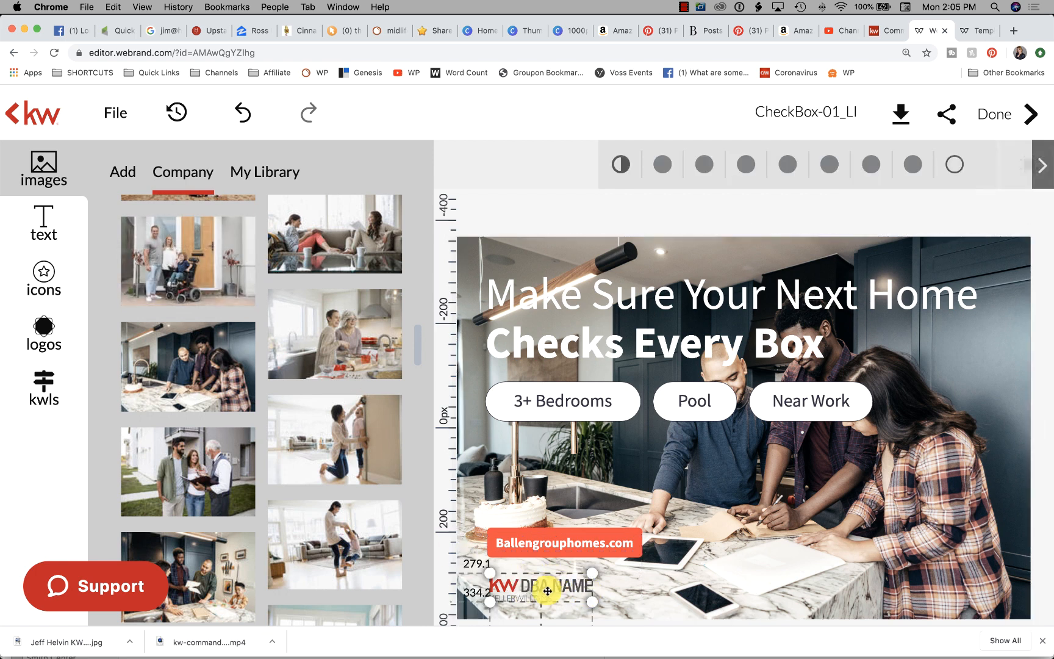
{"action": "left_click", "coordinate": [257, 177]}
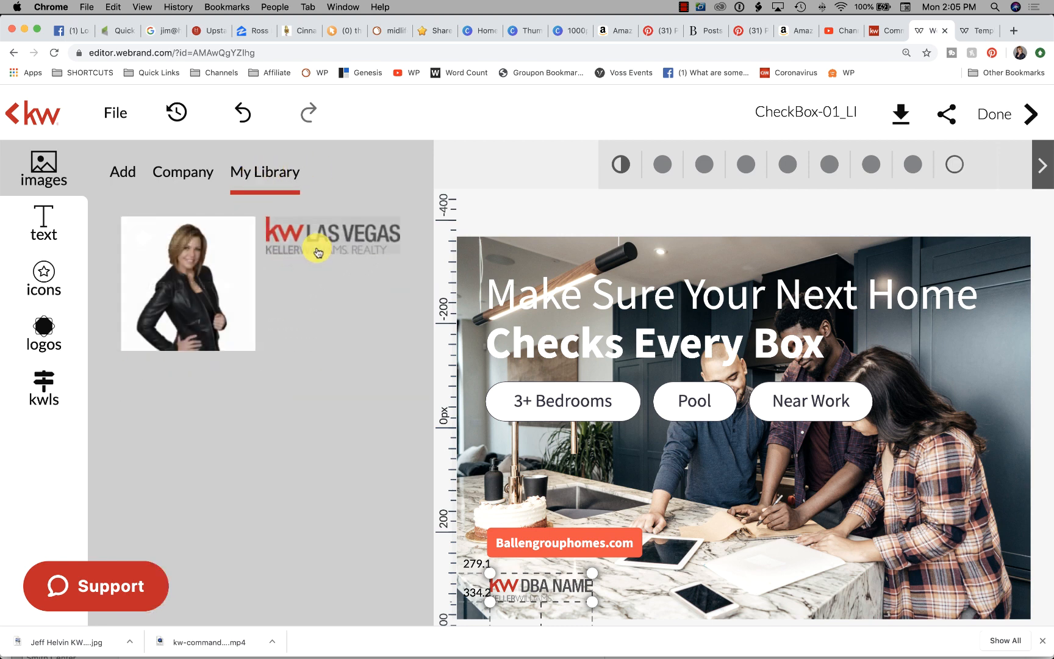
Try to replace the DBA NAME logo with the KW Las Vegas logo and undo the change.
{"action": "mouse_move", "coordinate": [322, 241]}
{"action": "left_click", "coordinate": [520, 590]}
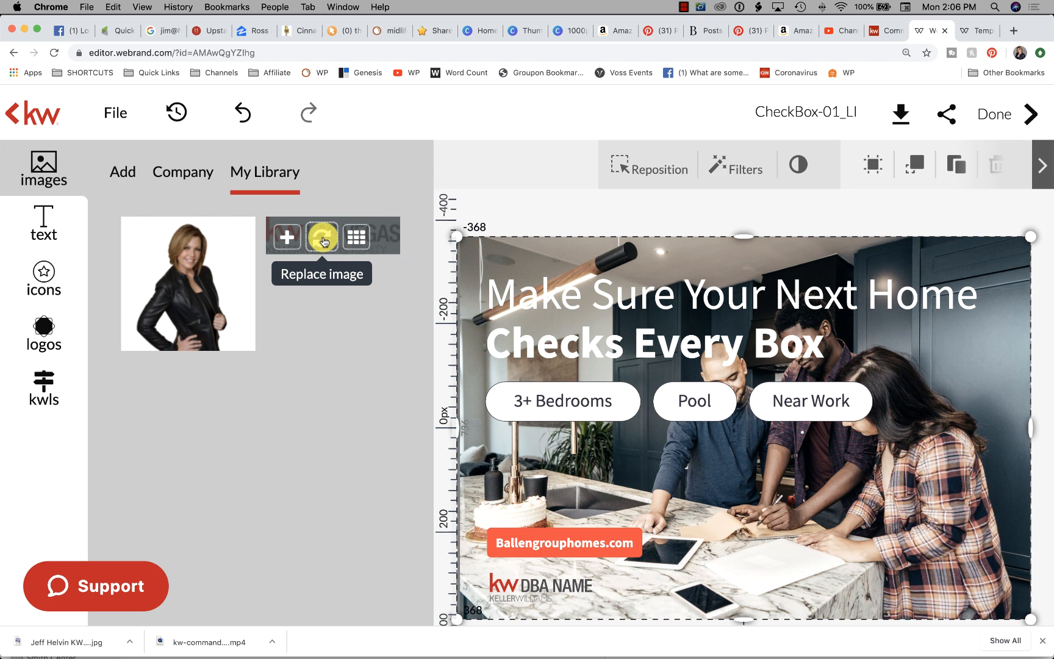
{"action": "left_click", "coordinate": [323, 239]}
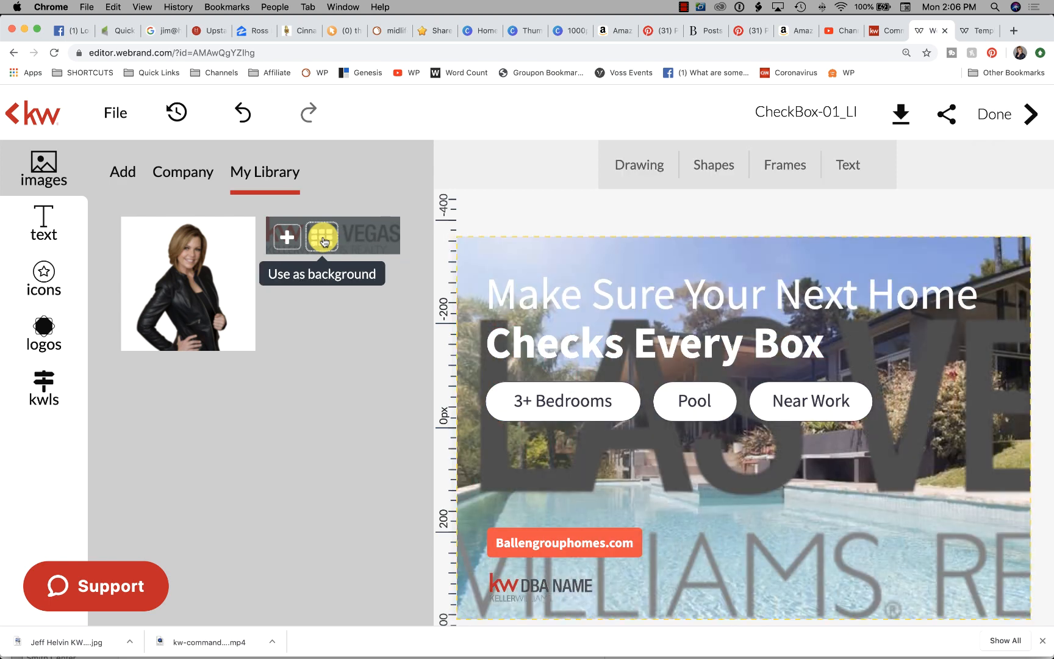
{"action": "left_click", "coordinate": [244, 118]}
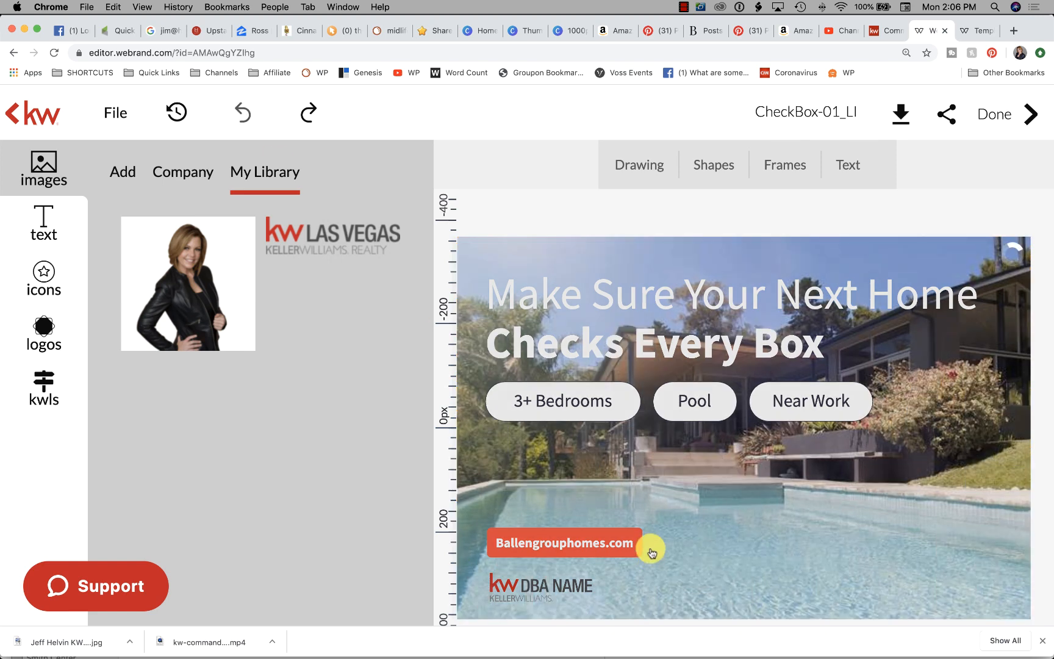
Delete the DBA NAME placeholder logo and add the KW Las Vegas logo from My Library to the design.
{"action": "left_click", "coordinate": [540, 601]}
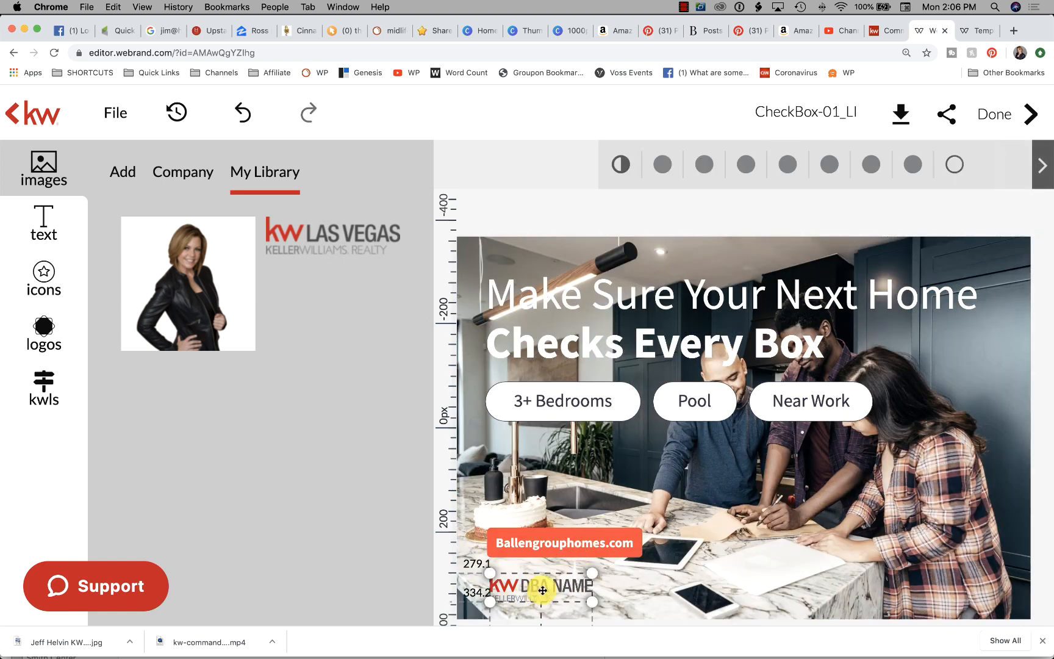
{"action": "key", "text": "Delete"}
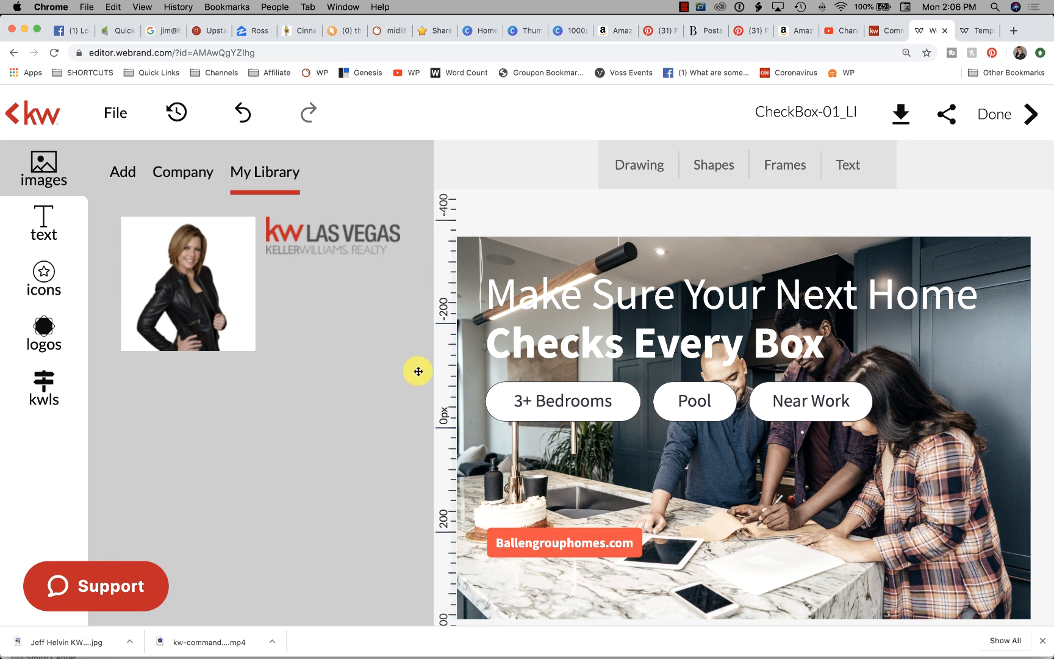
{"action": "left_click", "coordinate": [331, 249]}
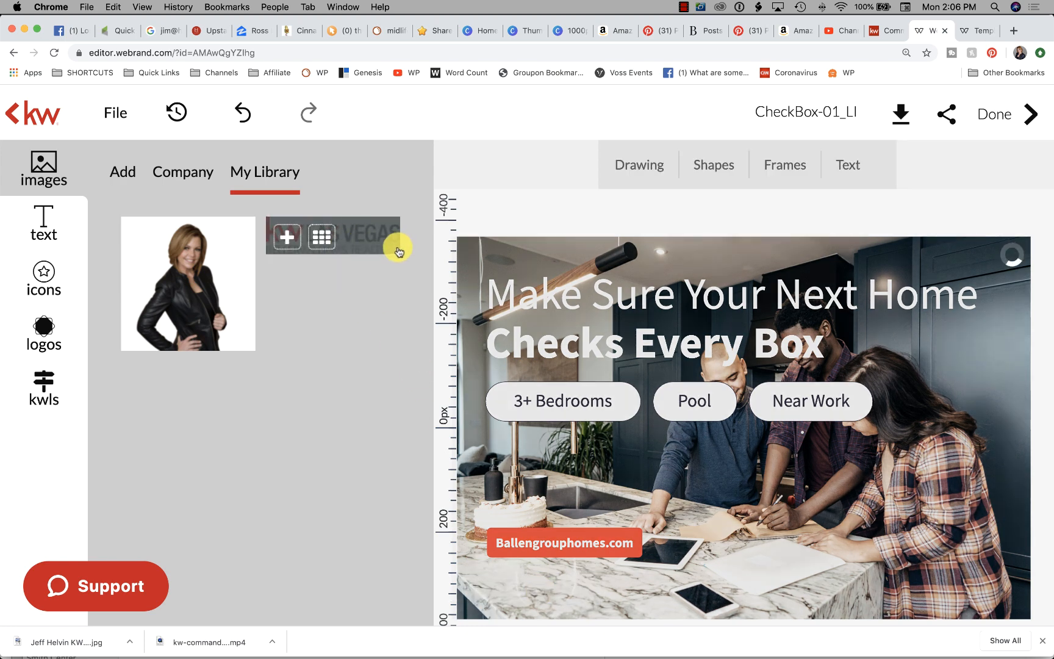
{"action": "left_click", "coordinate": [288, 241]}
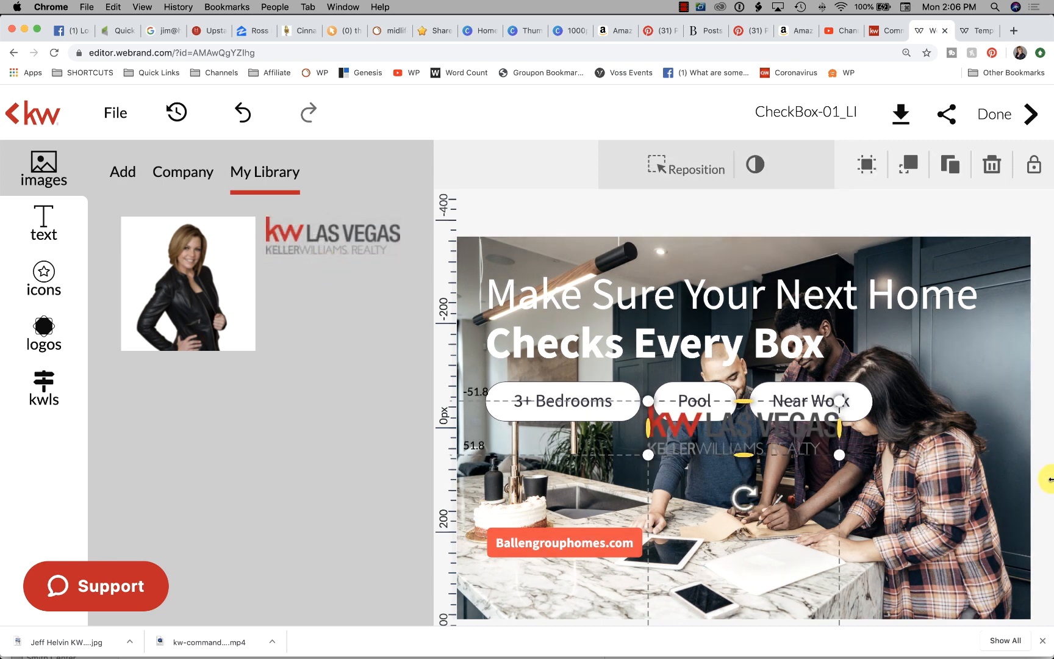
Position the KW Las Vegas logo directly beneath the website button and scale it to match the button's width.
{"action": "left_click_drag", "start_coordinate": [753, 431], "coordinate": [586, 590]}
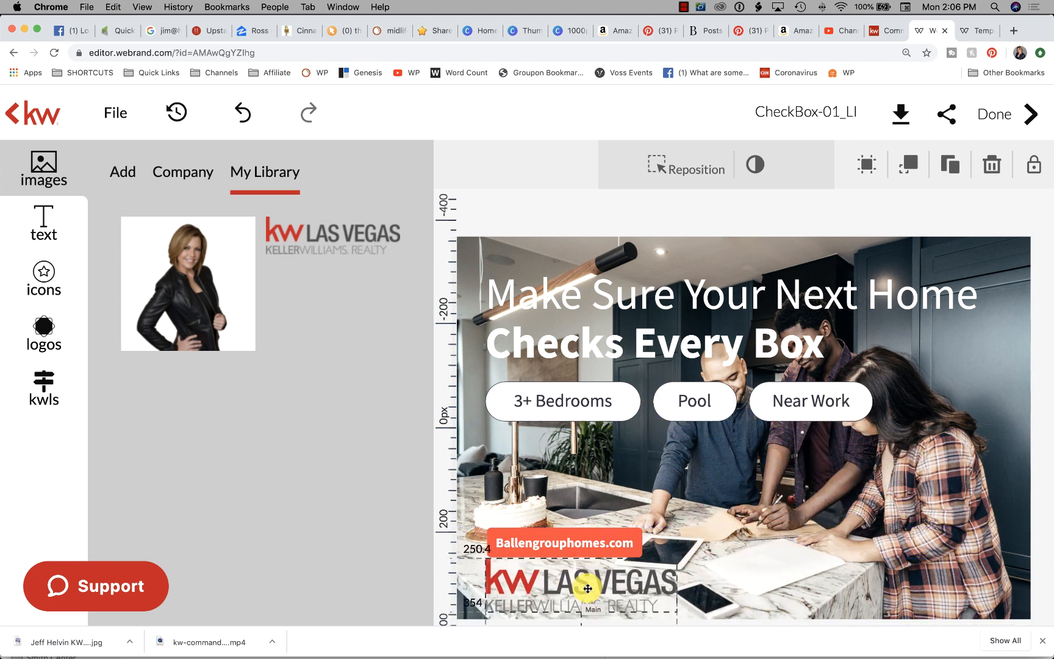
{"action": "left_click_drag", "start_coordinate": [677, 558], "coordinate": [600, 576]}
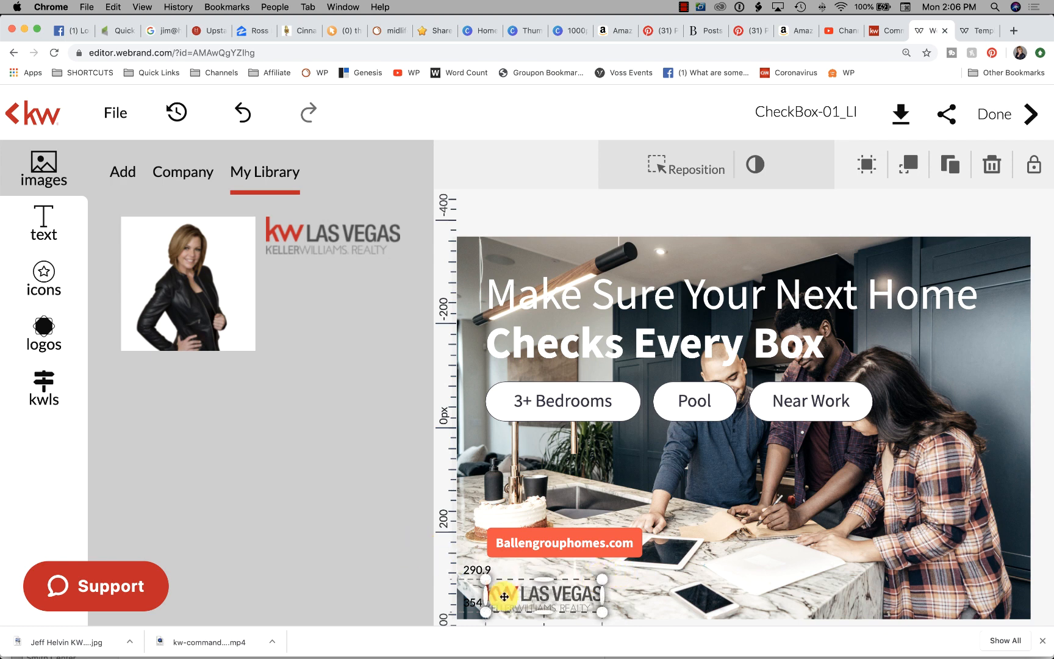
{"action": "left_click_drag", "start_coordinate": [536, 602], "coordinate": [540, 584]}
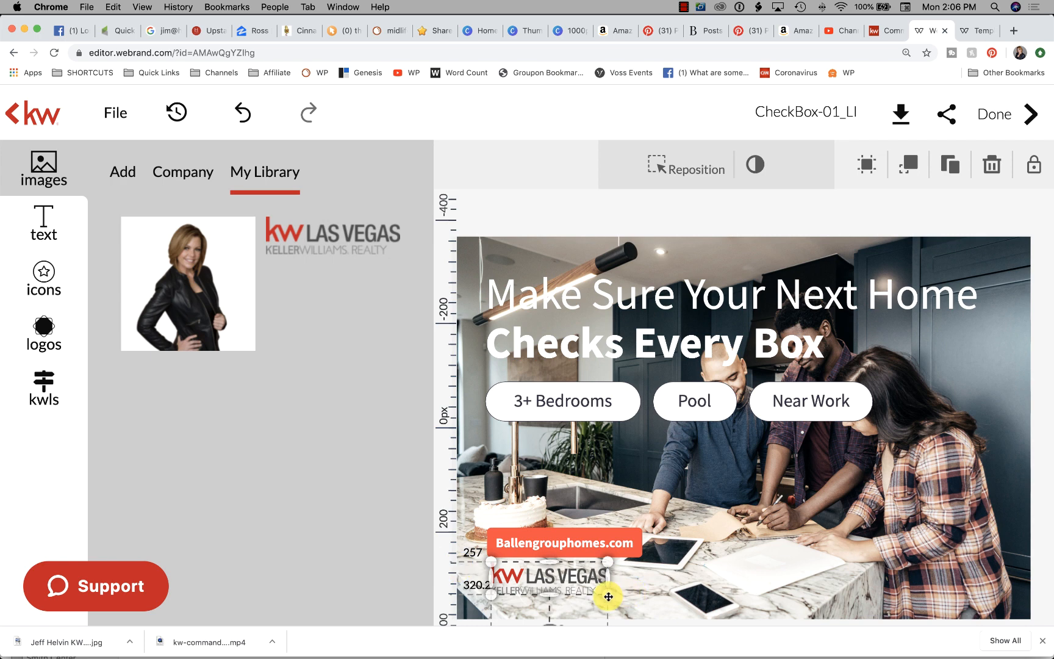
{"action": "left_click_drag", "start_coordinate": [622, 596], "coordinate": [654, 605]}
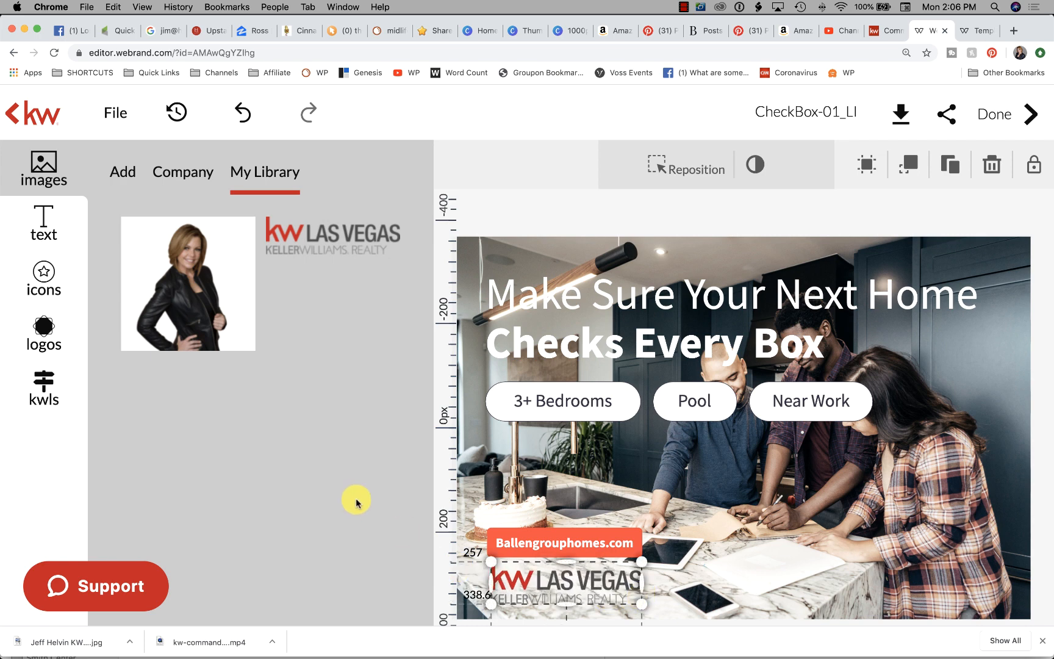
{"action": "left_click", "coordinate": [525, 206]}
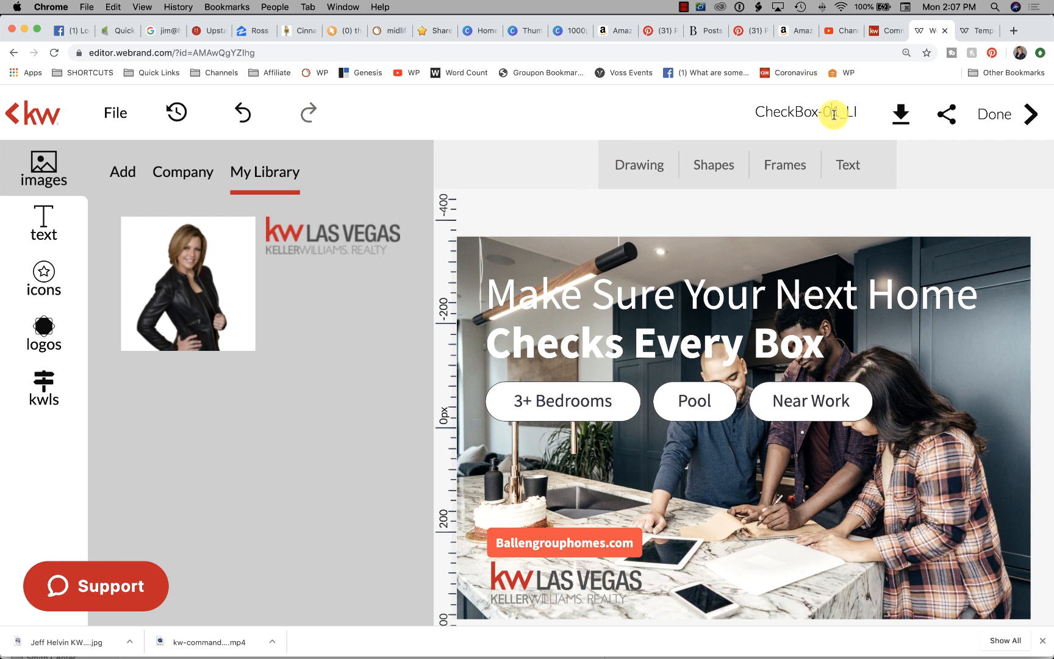
Rename the design "Next Home Checks The Box" and save it.
{"action": "left_click_drag", "start_coordinate": [861, 113], "coordinate": [746, 111]}
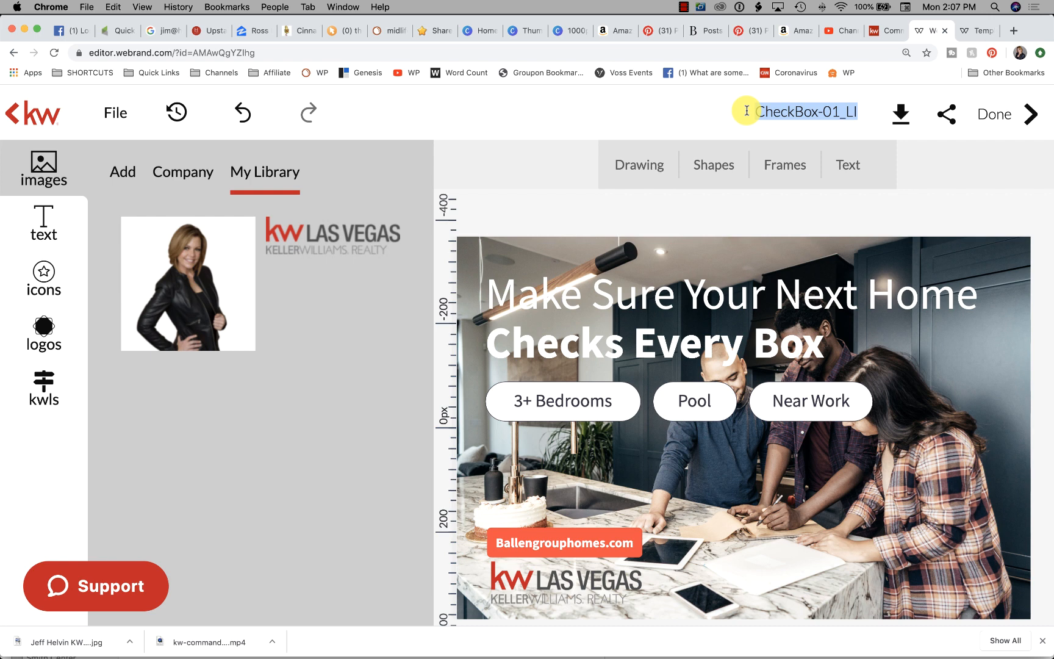
{"action": "type", "text": "Next Home Che"}
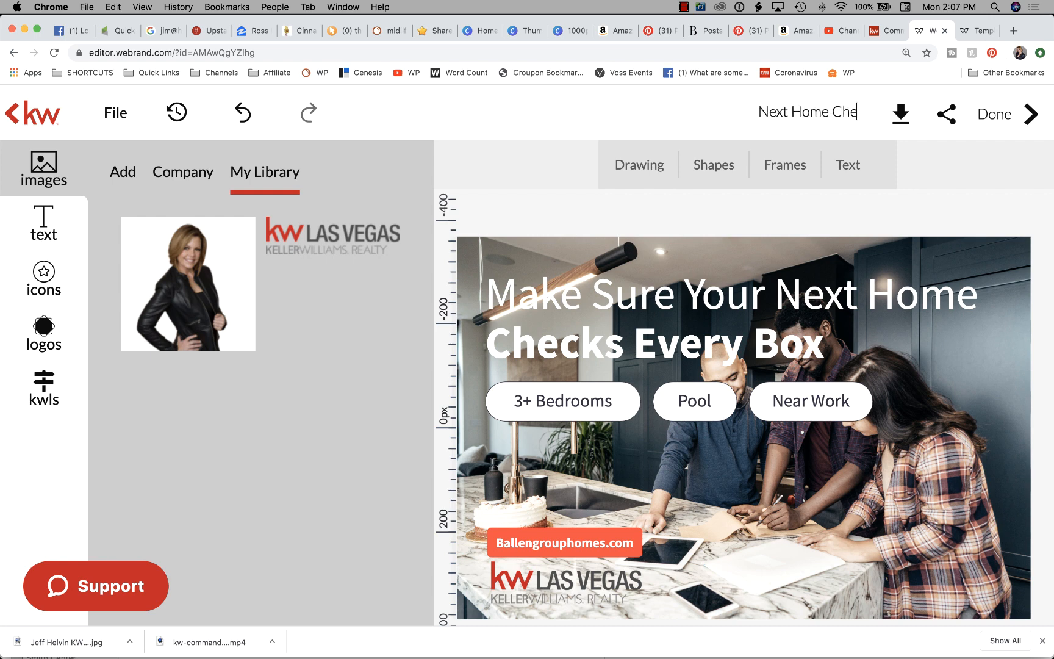
{"action": "type", "text": "cks The Box"}
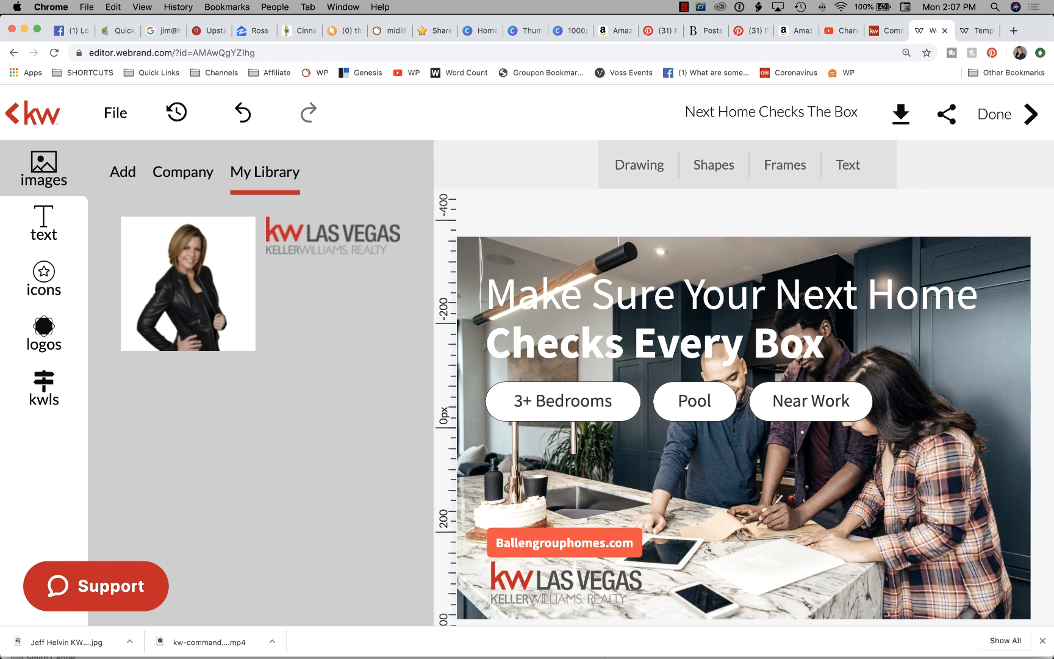
{"action": "left_click", "coordinate": [114, 116]}
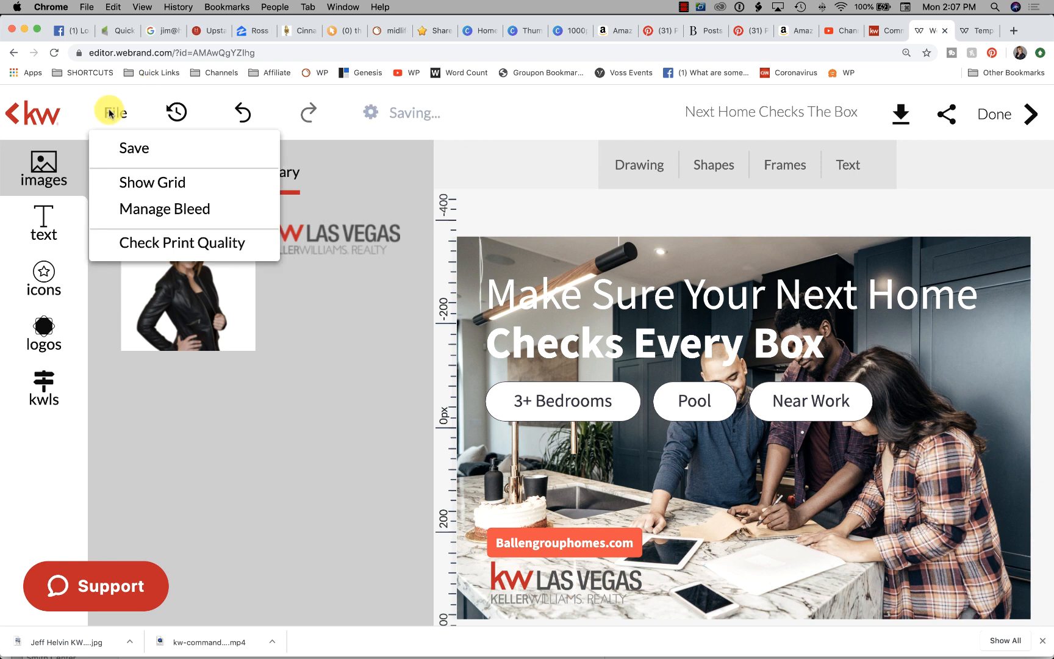
{"action": "left_click", "coordinate": [144, 158]}
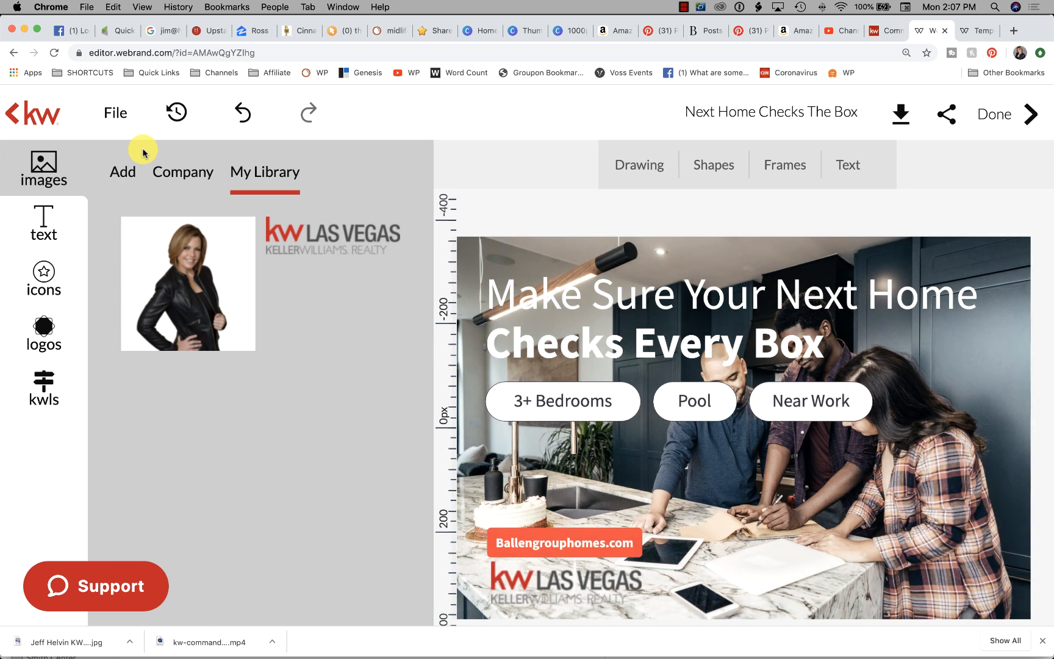
Download the design as a JPEG to the Desktop with a file name beginning "Next Home Checks the".
{"action": "left_click", "coordinate": [880, 120]}
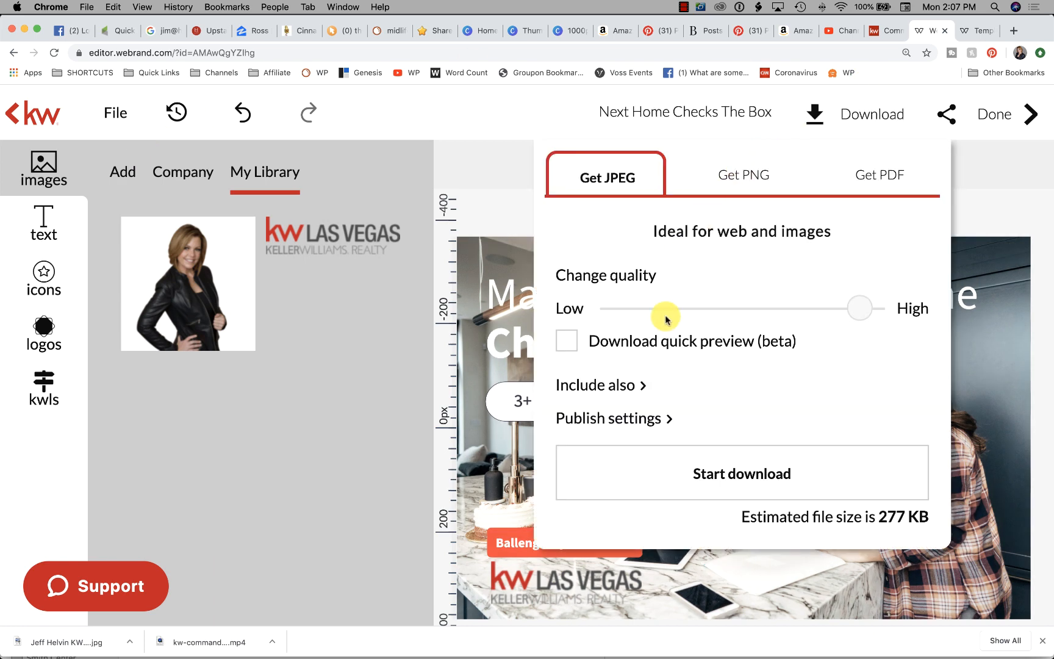
{"action": "left_click", "coordinate": [710, 475]}
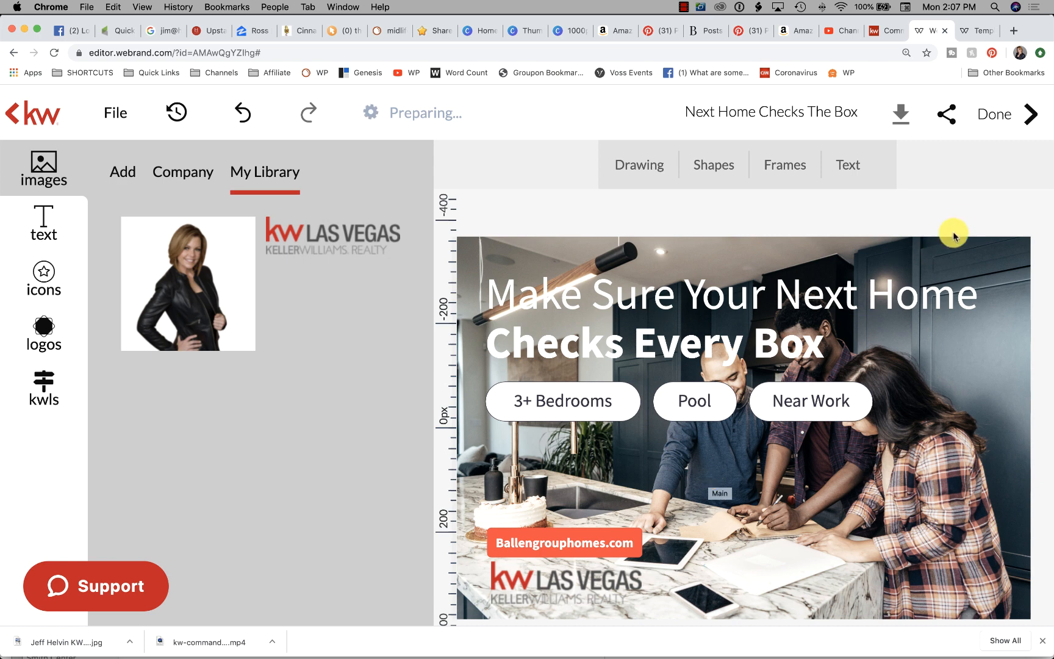
{"action": "left_click", "coordinate": [897, 122]}
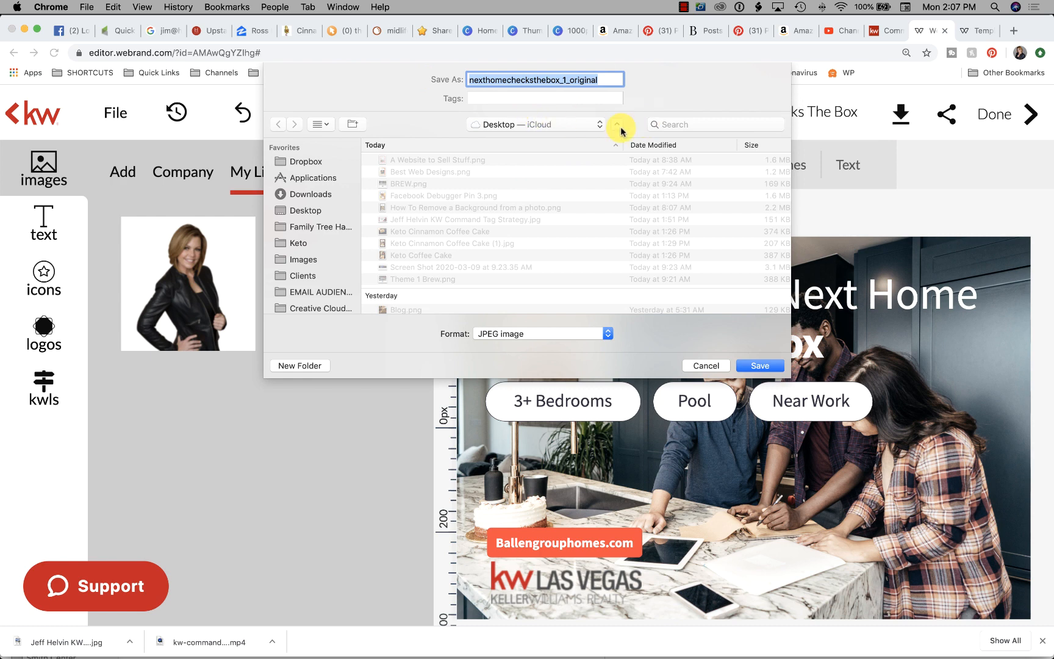
{"action": "type", "text": "Nex"}
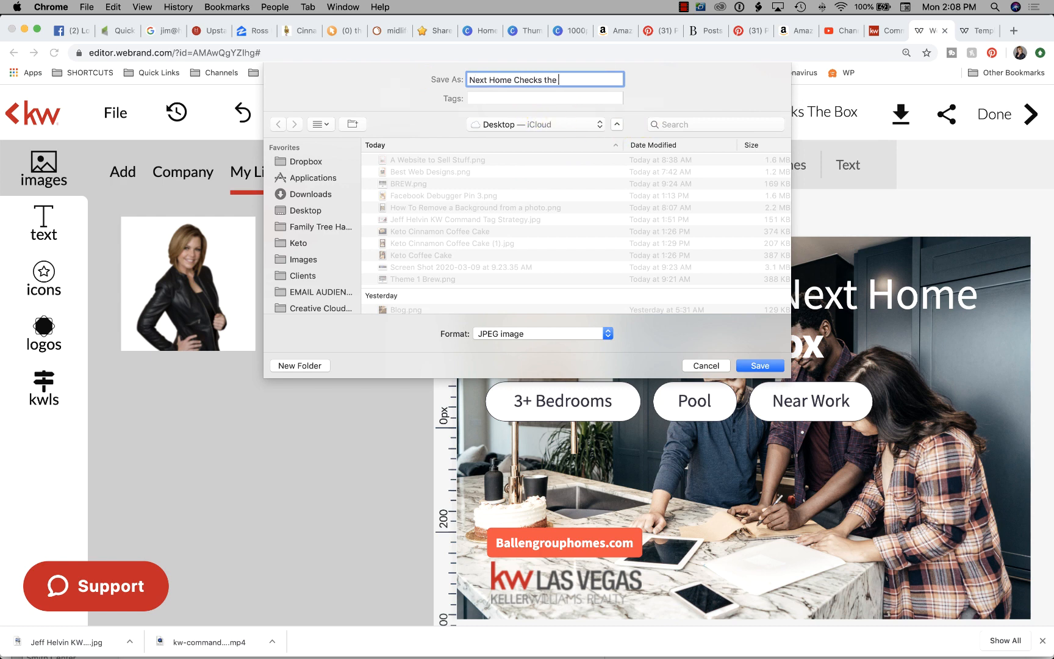
{"action": "key", "text": "Return"}
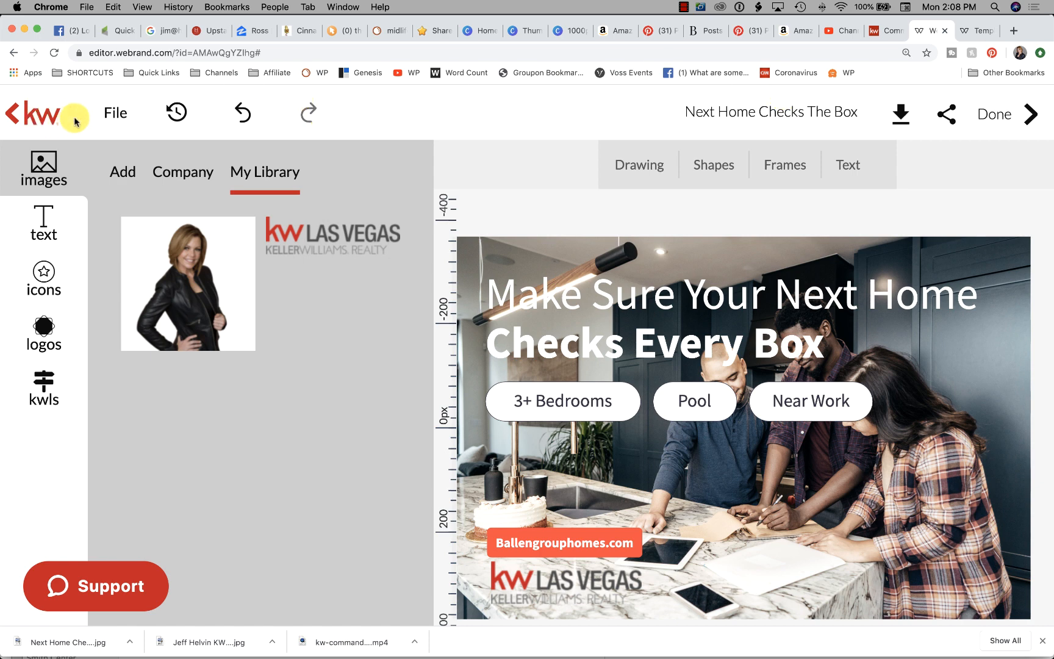
Leave the design editor and close the template gallery to return to My Design Templates.
{"action": "left_click", "coordinate": [15, 115]}
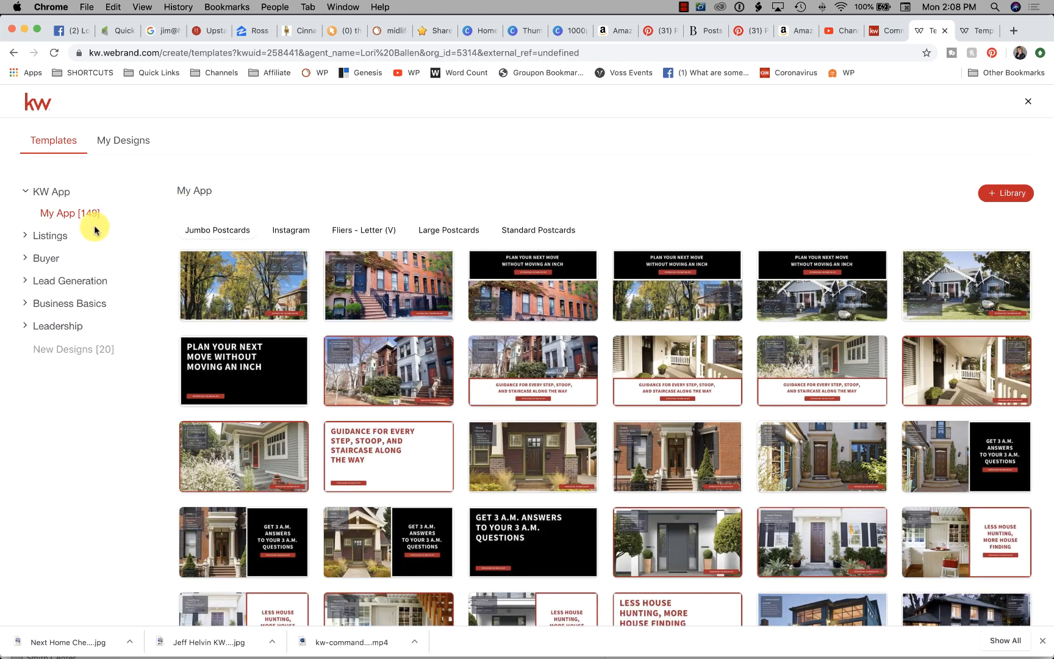
{"action": "left_click", "coordinate": [1029, 103]}
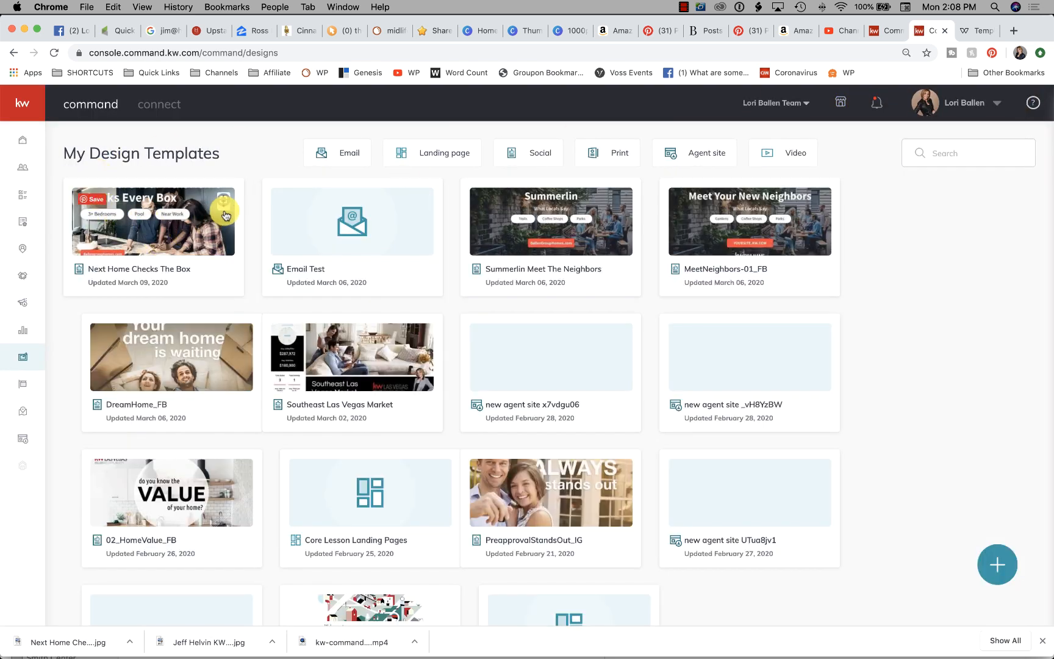
Start a new Social Post campaign from the Social Posts section of Campaigns.
{"action": "left_click", "coordinate": [23, 305]}
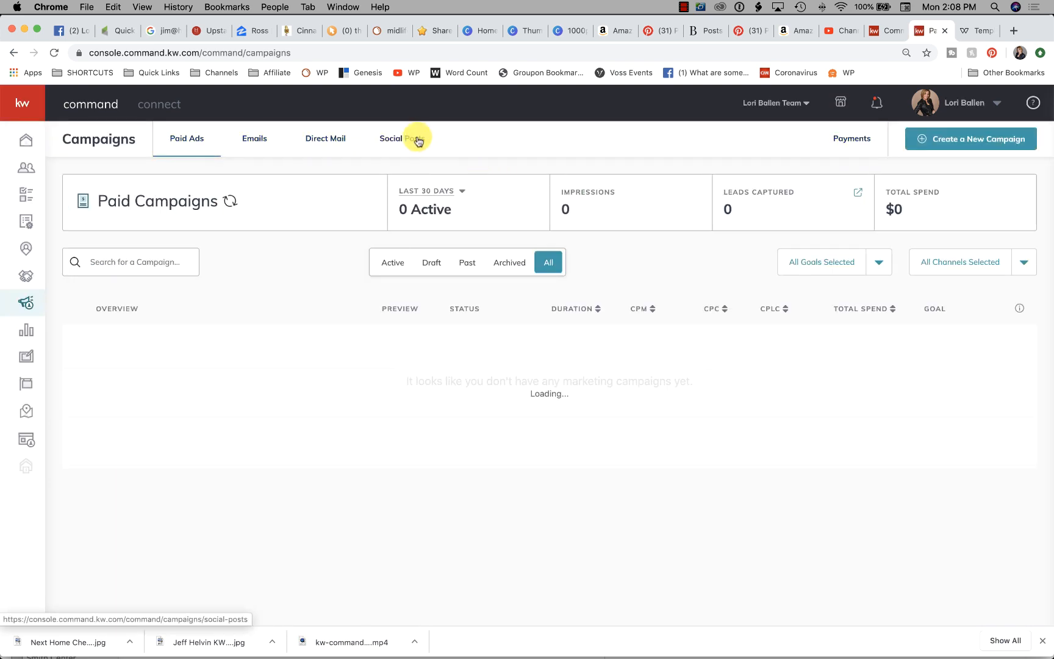
{"action": "left_click", "coordinate": [419, 140]}
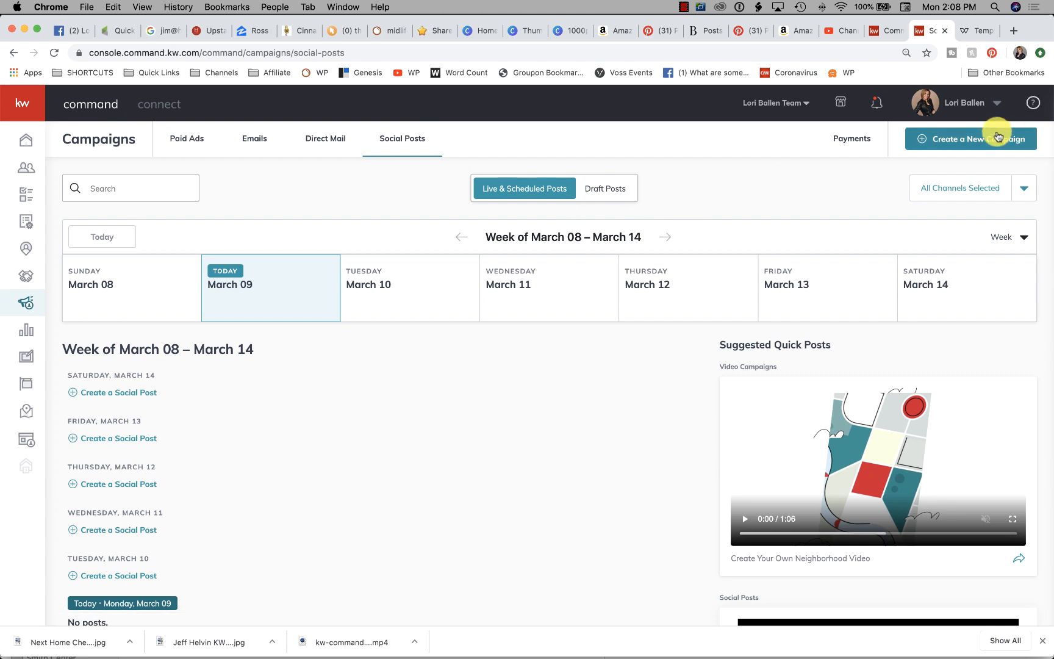
{"action": "left_click", "coordinate": [970, 137]}
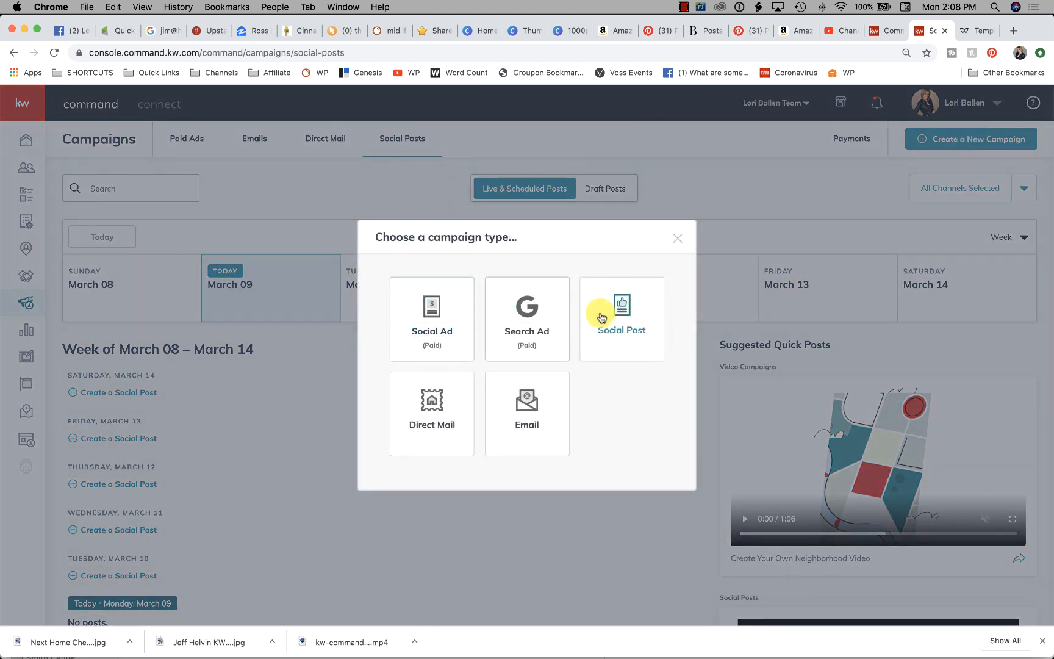
{"action": "left_click", "coordinate": [619, 306]}
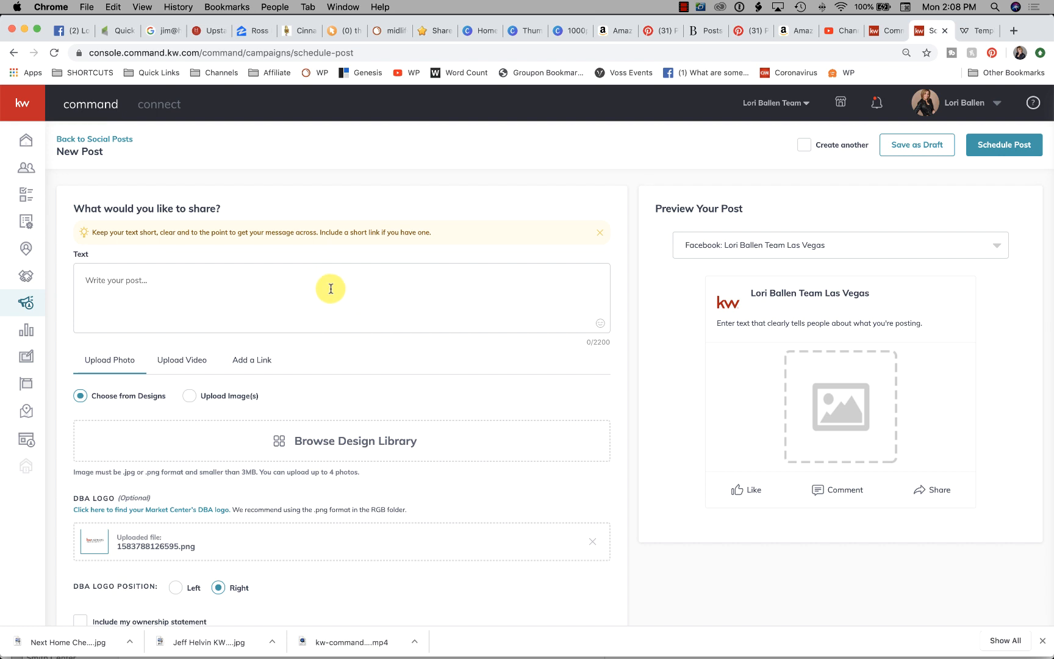
Write the post text "Shop All Homes in Las Vegas, Henderson, North Las Vegas, Boulder City." followed by a call-or-text line with the team's phone number and name.
{"action": "left_click", "coordinate": [243, 280]}
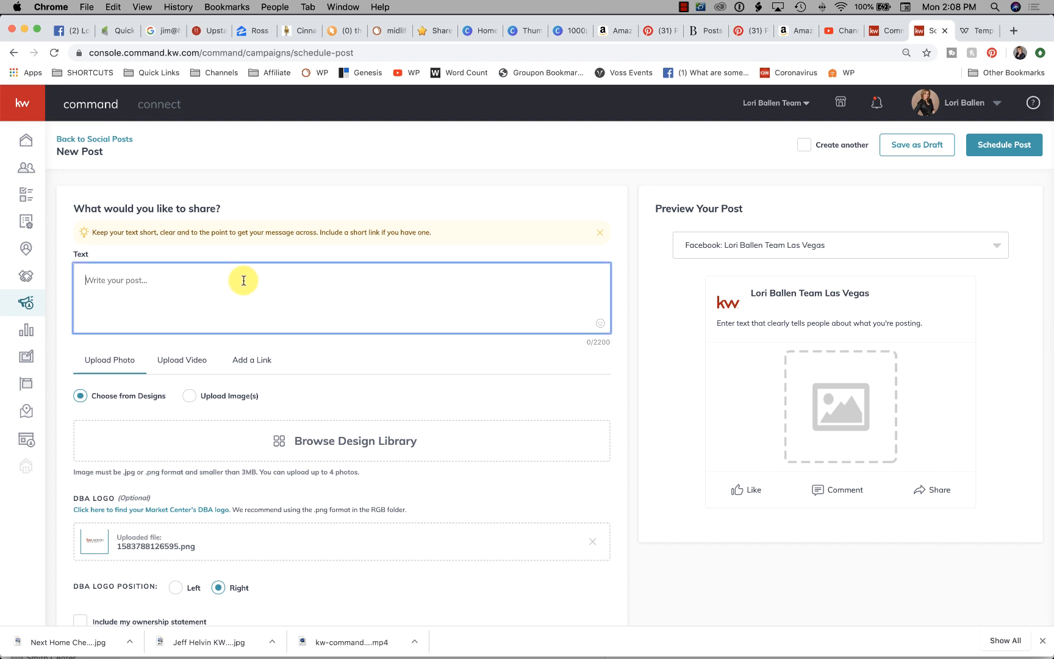
{"action": "type", "text": "Sh"}
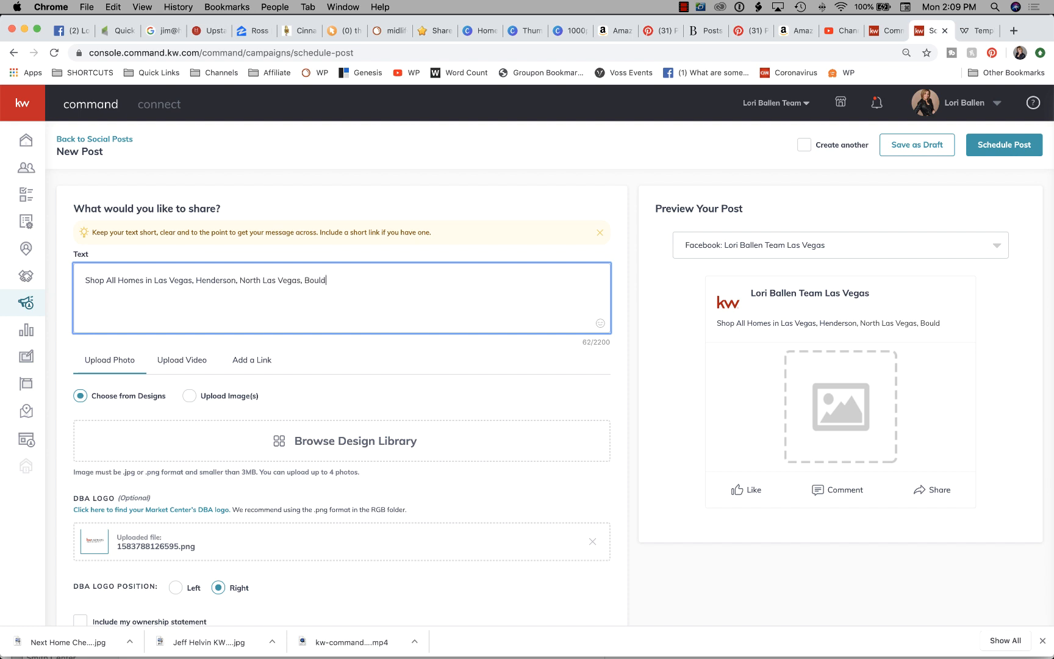
{"action": "type", "text": ". C"}
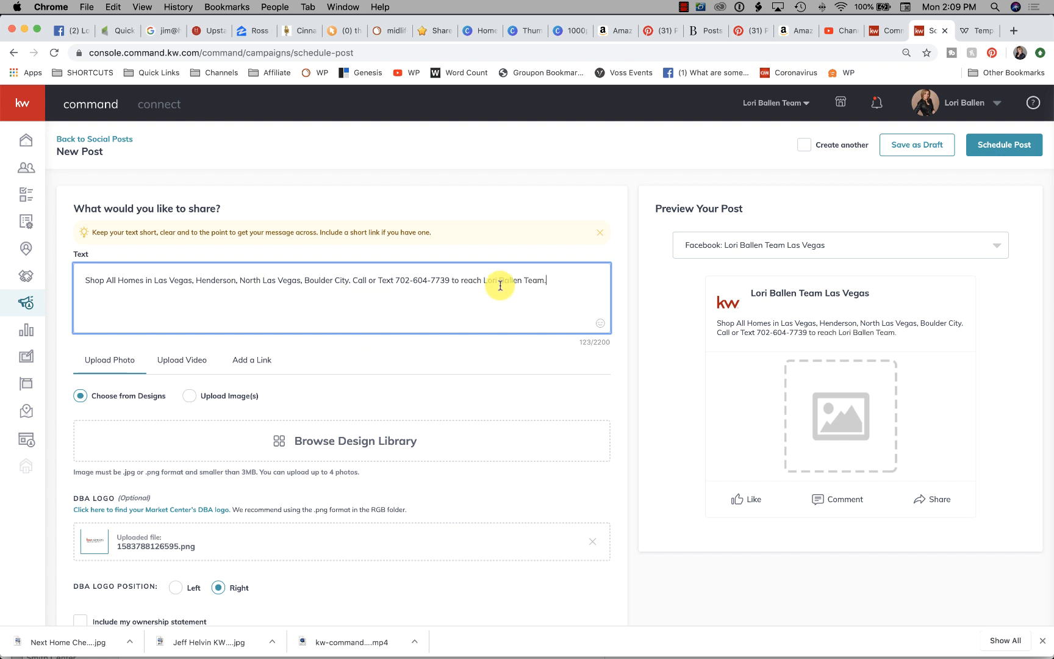
{"action": "left_click", "coordinate": [482, 280]}
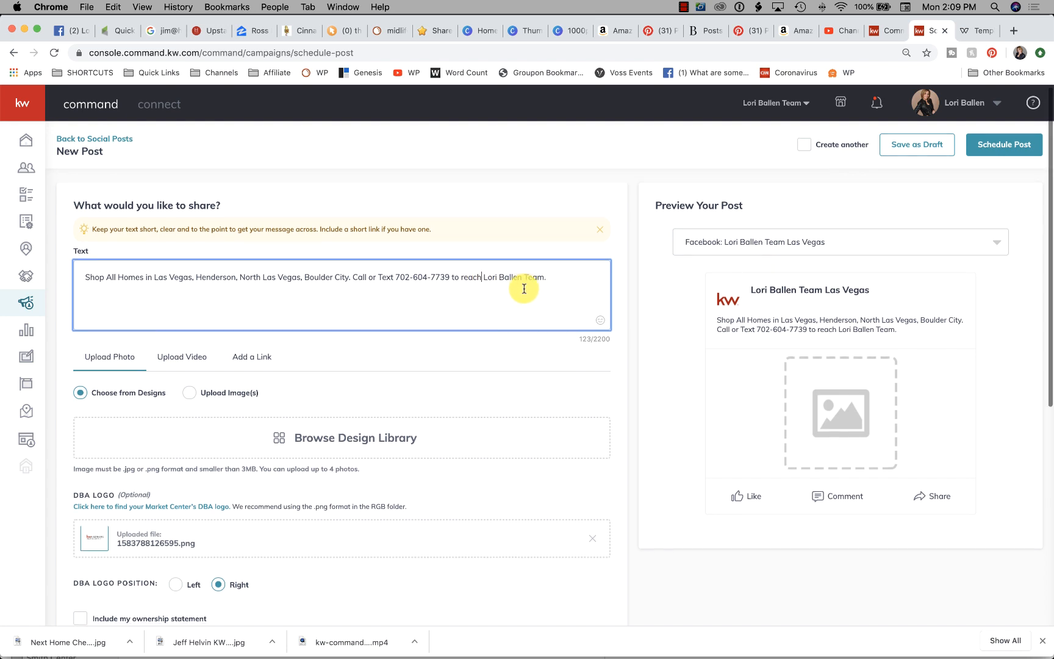
{"action": "scroll", "coordinate": [523, 286], "scroll_direction": "down", "scroll_amount": 1}
{"action": "left_click", "coordinate": [360, 422]}
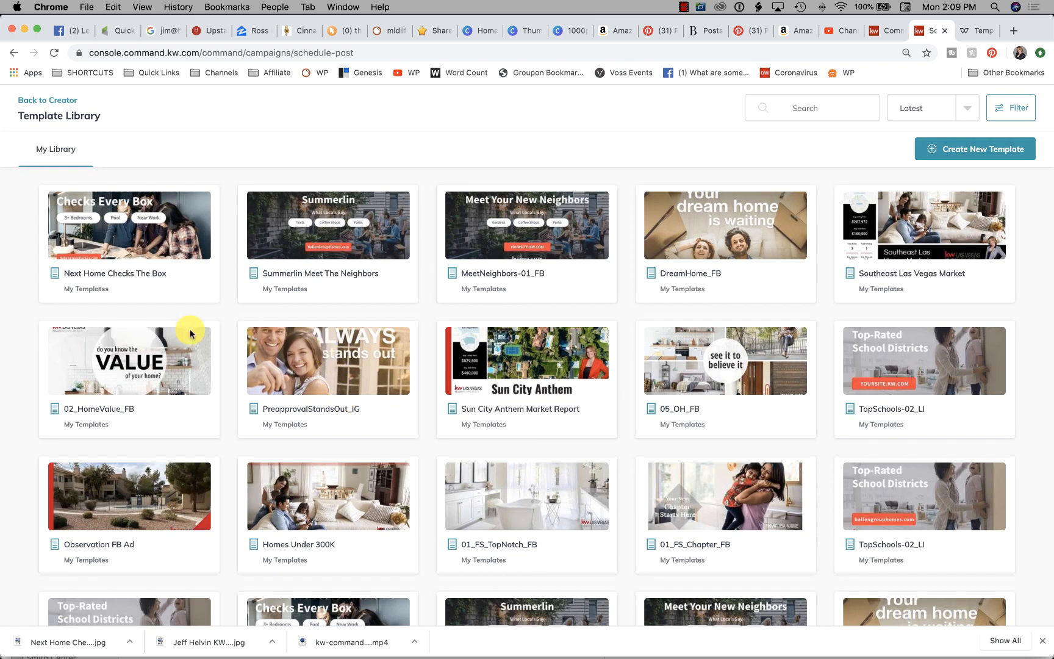
{"action": "left_click", "coordinate": [151, 247]}
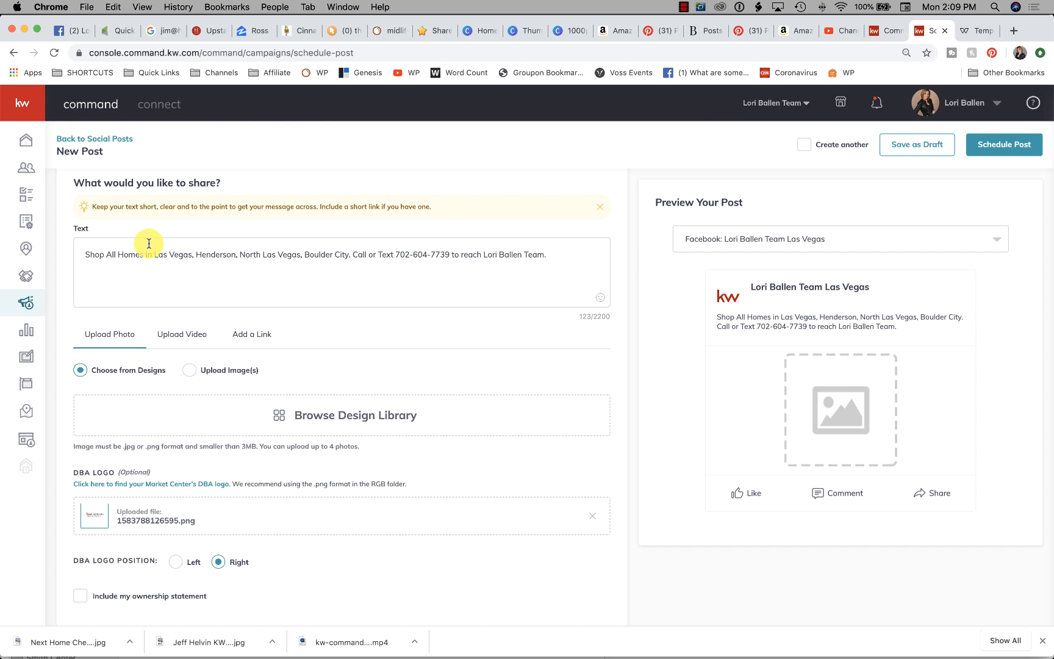
Choose the Next Home Checks The Box design from the design library as the post's photo.
{"action": "scroll", "coordinate": [148, 243], "scroll_direction": "down", "scroll_amount": 1}
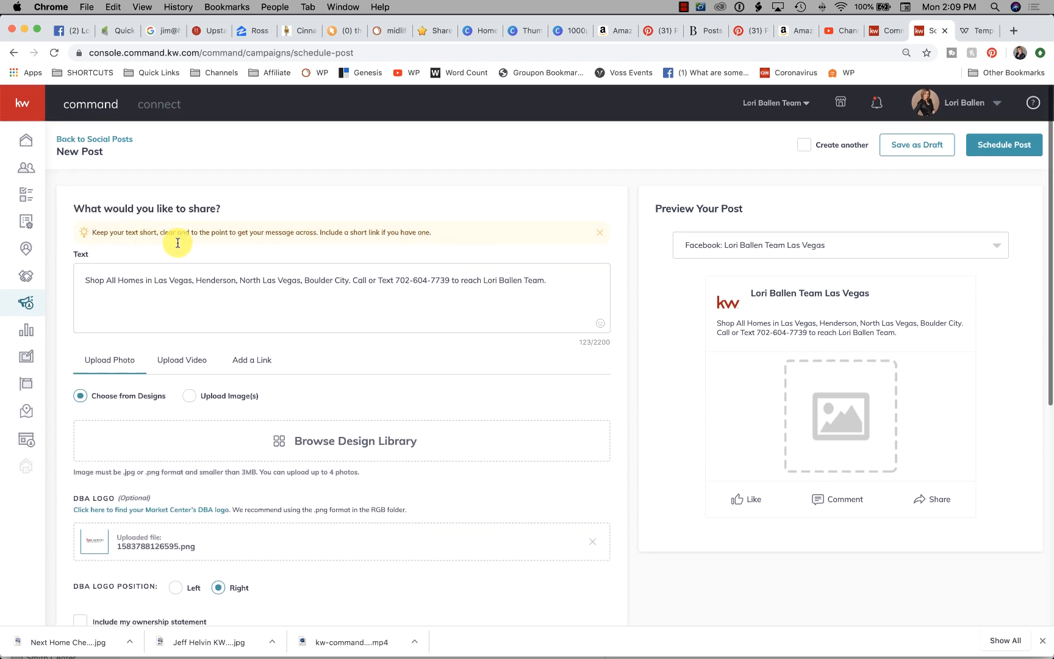
{"action": "scroll", "coordinate": [485, 334], "scroll_direction": "down", "scroll_amount": 2}
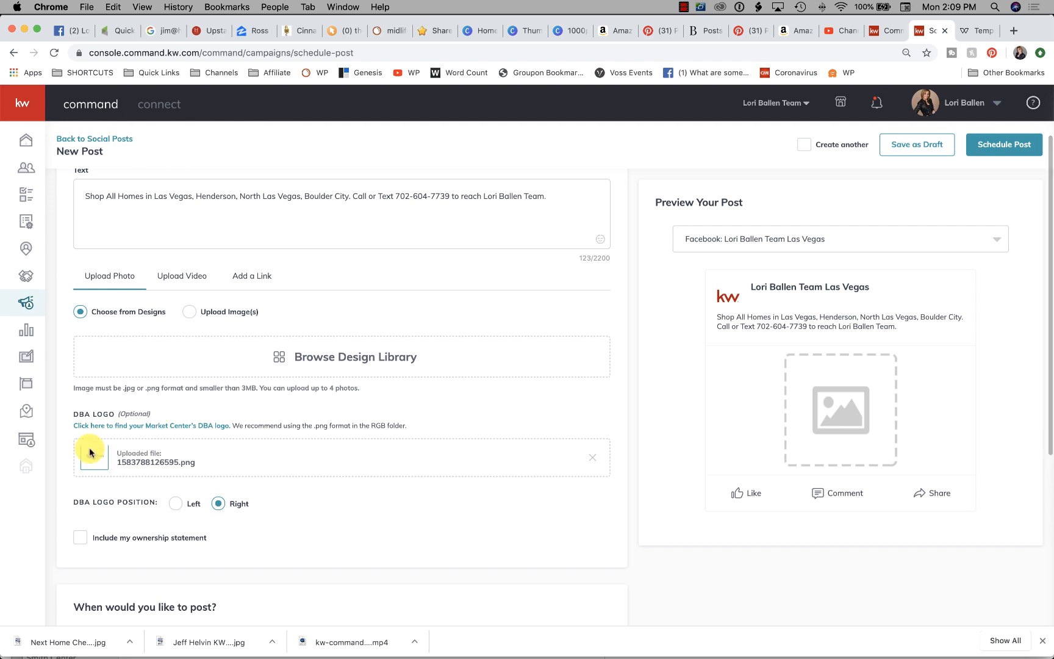
{"action": "left_click", "coordinate": [348, 341]}
{"action": "left_click", "coordinate": [146, 254]}
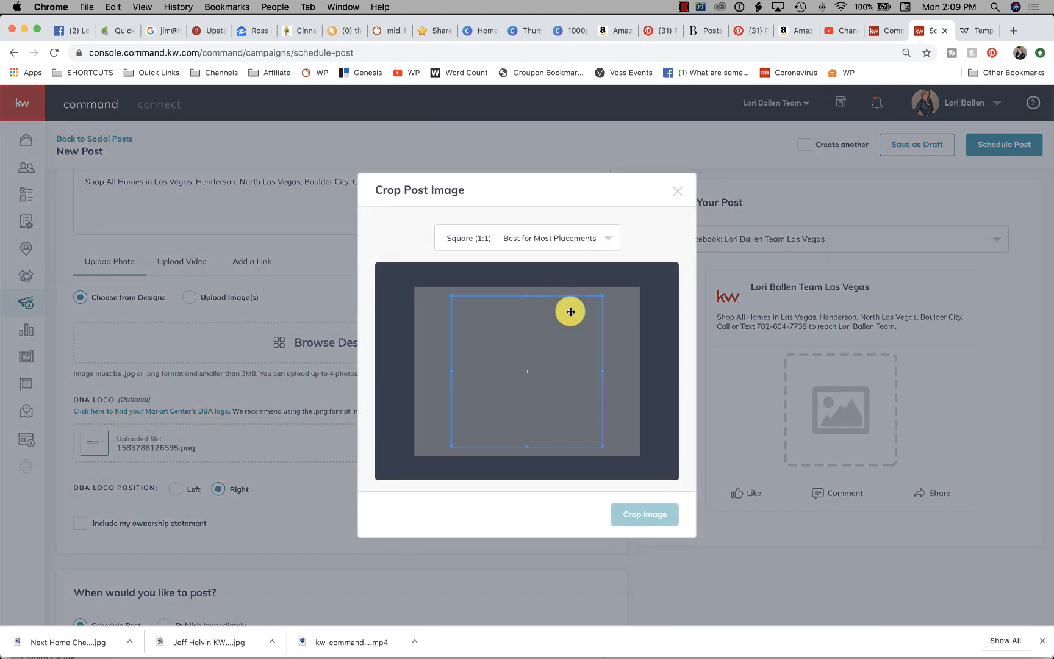
Crop the post image to Wide (1.91:1) with the frame moved slightly up, ending just below the website button.
{"action": "left_click", "coordinate": [525, 246]}
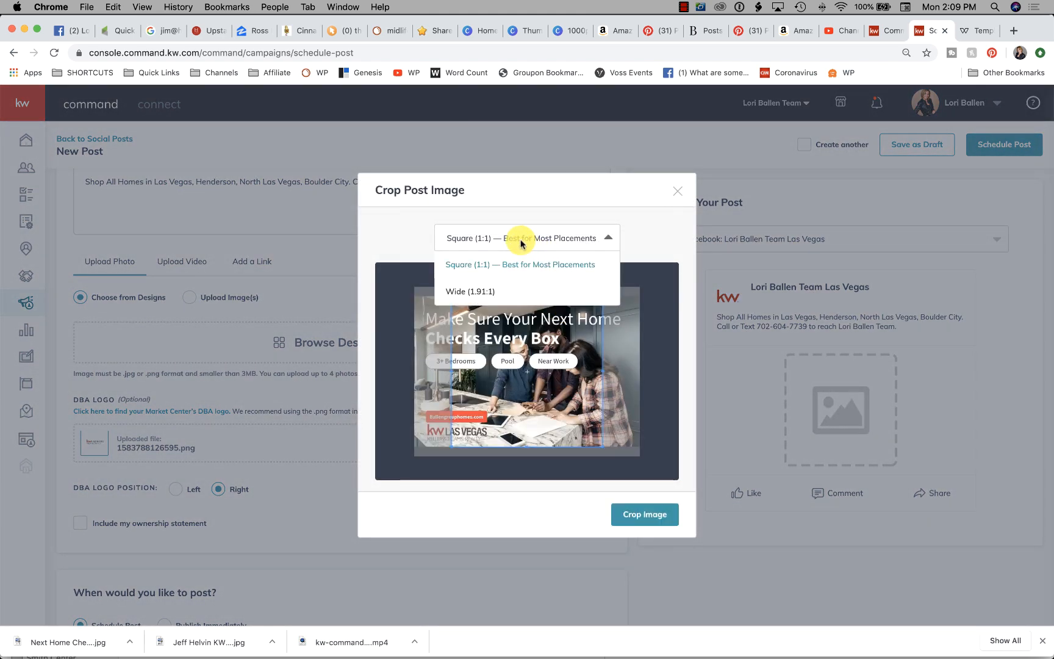
{"action": "left_click", "coordinate": [496, 292]}
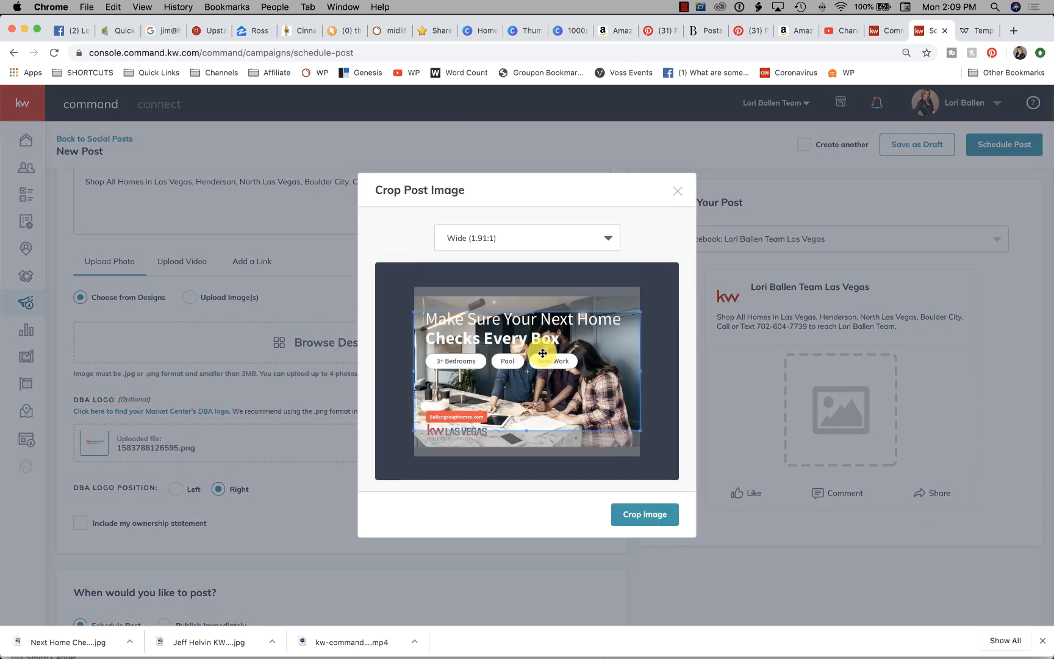
{"action": "mouse_move", "coordinate": [537, 362]}
{"action": "left_mouse_down"}
{"action": "mouse_move", "coordinate": [537, 346]}
{"action": "mouse_move", "coordinate": [538, 376]}
{"action": "mouse_move", "coordinate": [539, 345]}
{"action": "mouse_move", "coordinate": [538, 355]}
{"action": "left_mouse_up"}
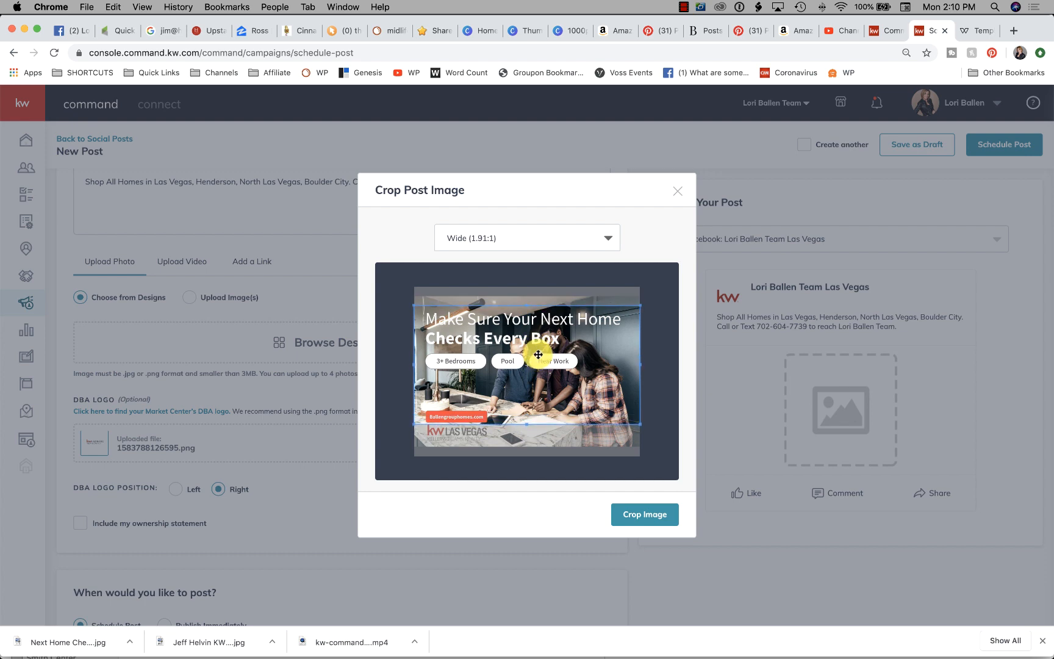
{"action": "left_click", "coordinate": [635, 511]}
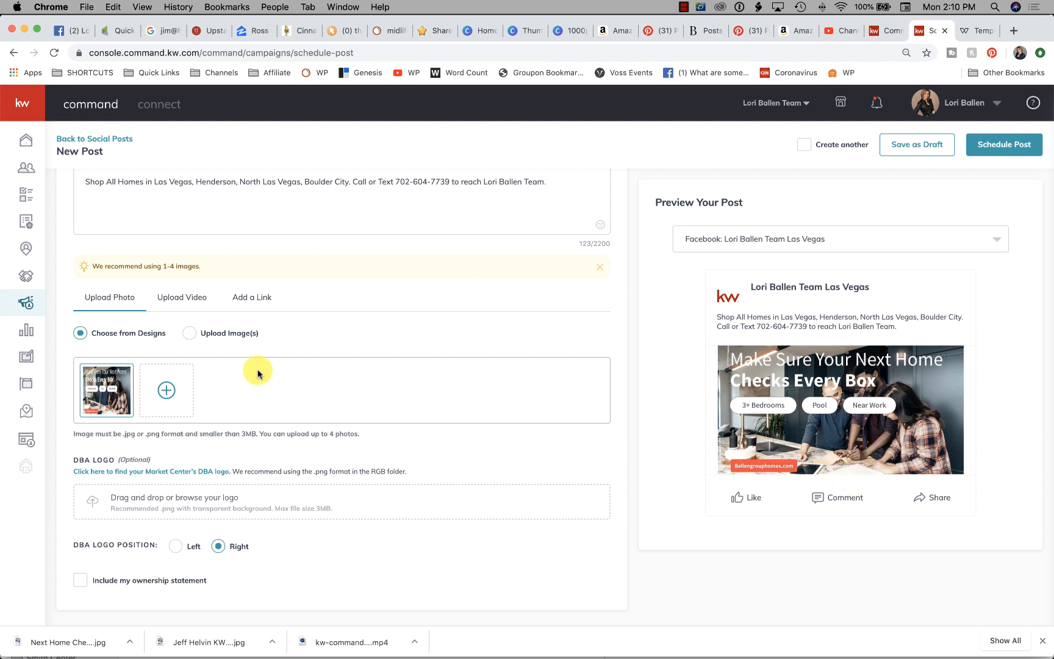
Recrop the post image, comparing the square and wide ratios, and apply Wide (1.91:1) with the frame at its default centred position.
{"action": "left_click", "coordinate": [89, 373]}
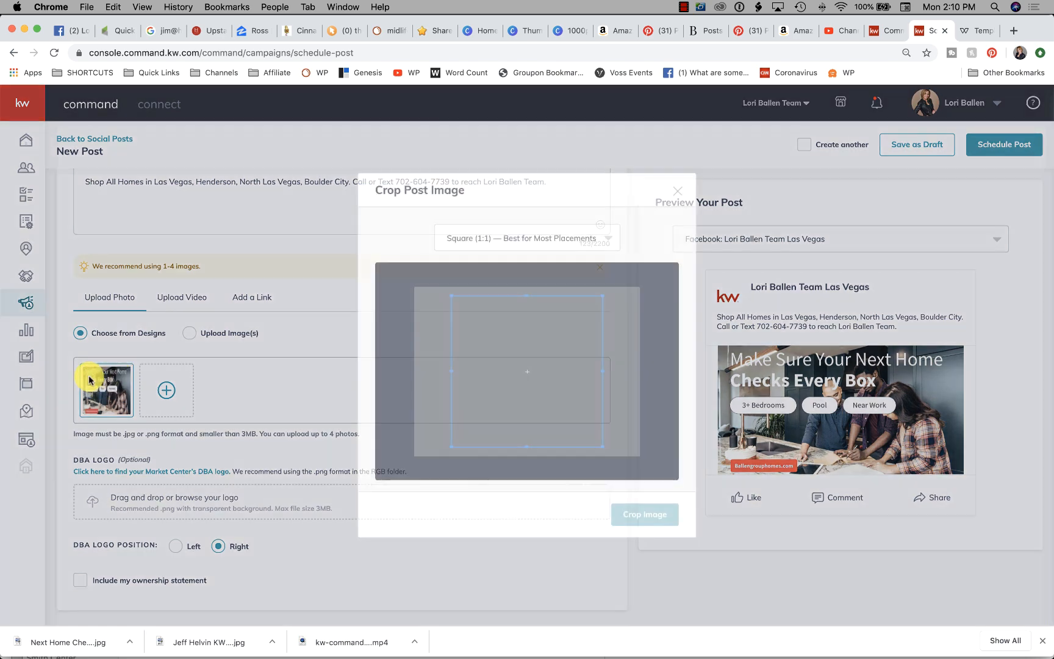
{"action": "left_click", "coordinate": [537, 241]}
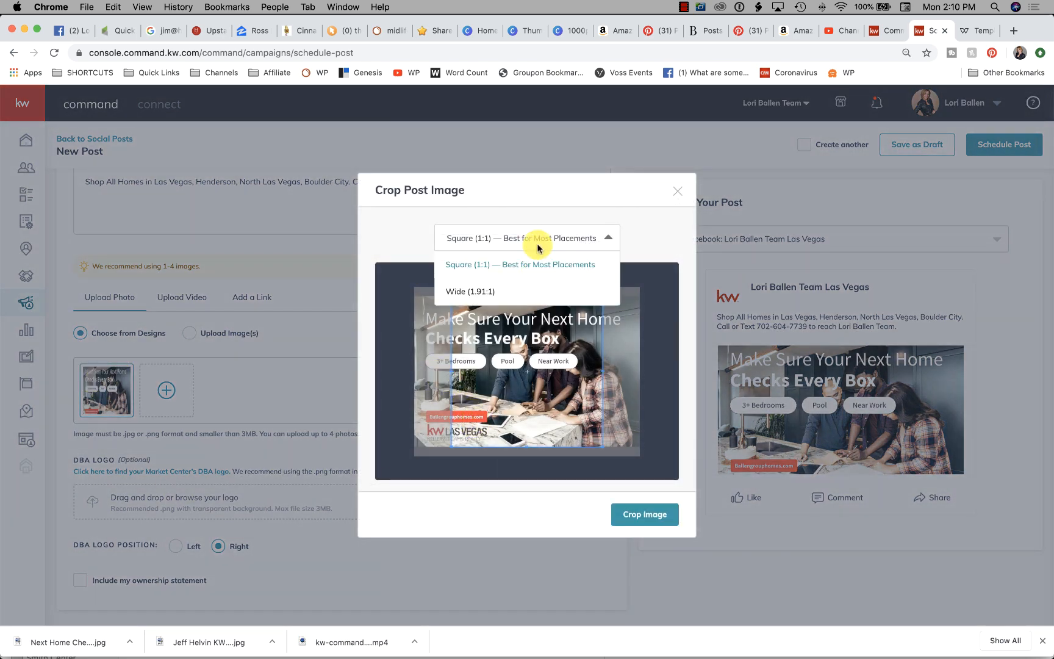
{"action": "left_click", "coordinate": [525, 292]}
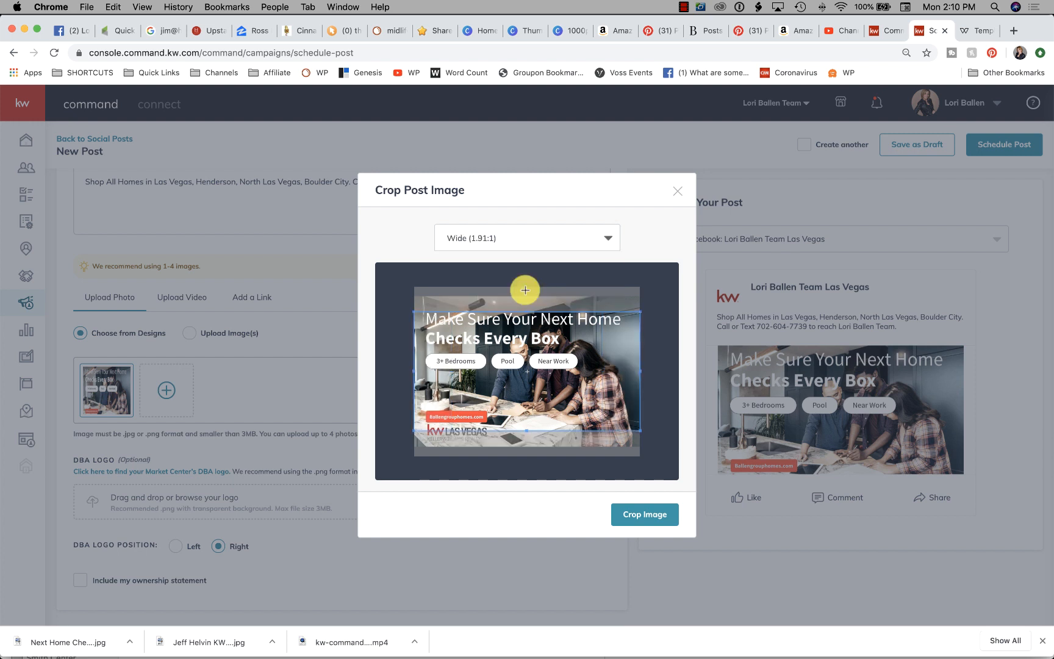
{"action": "left_click_drag", "start_coordinate": [525, 359], "coordinate": [524, 393]}
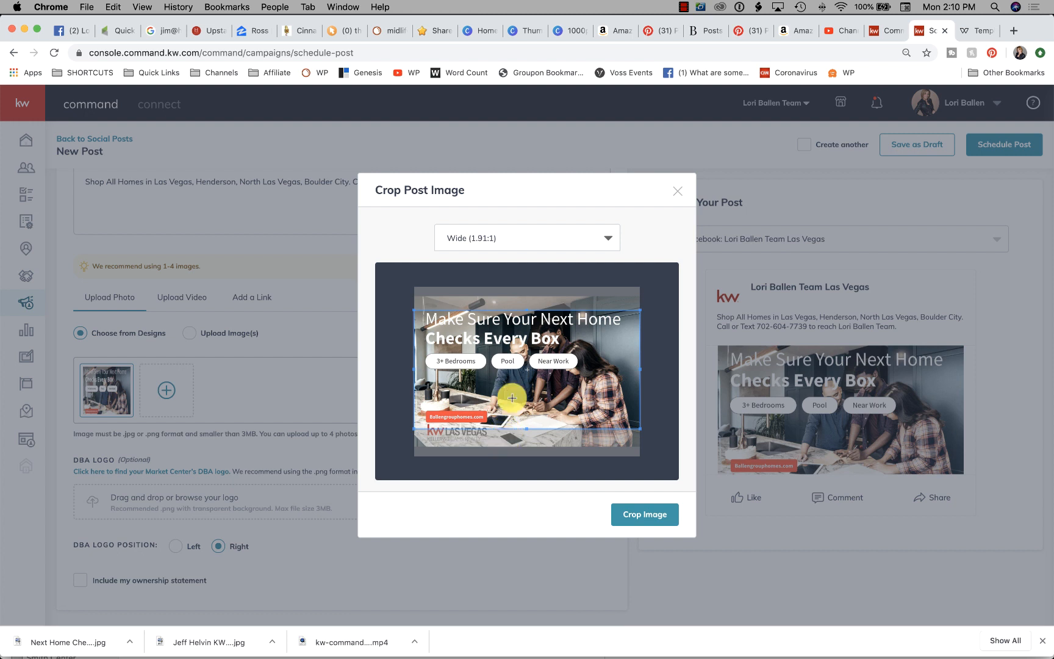
{"action": "left_click", "coordinate": [508, 237]}
{"action": "left_click", "coordinate": [507, 266]}
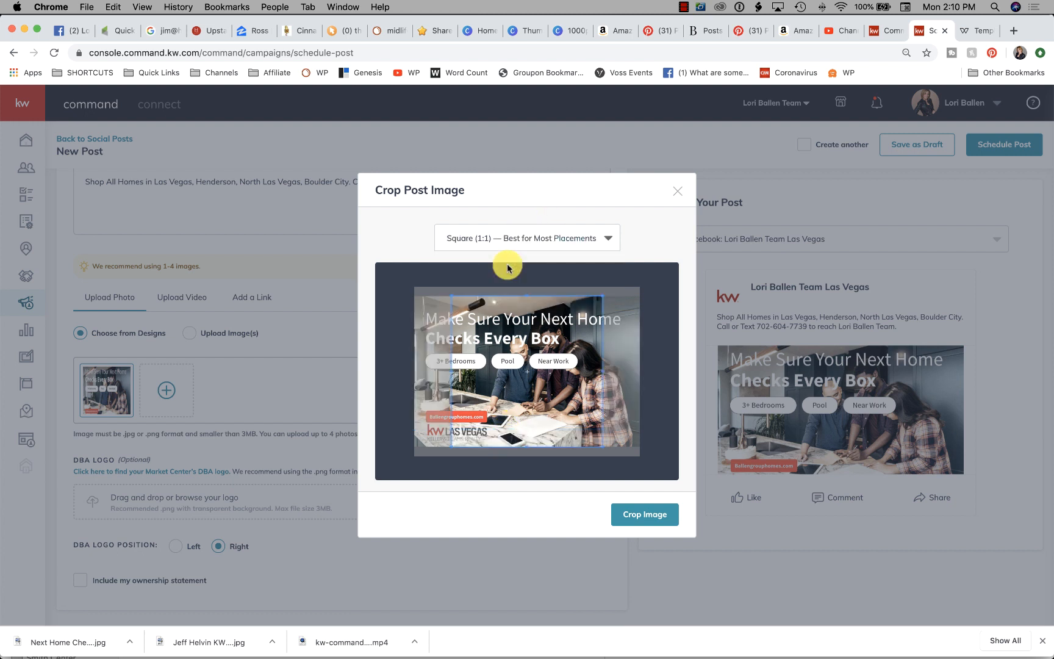
{"action": "left_click", "coordinate": [519, 238]}
{"action": "left_click", "coordinate": [501, 291]}
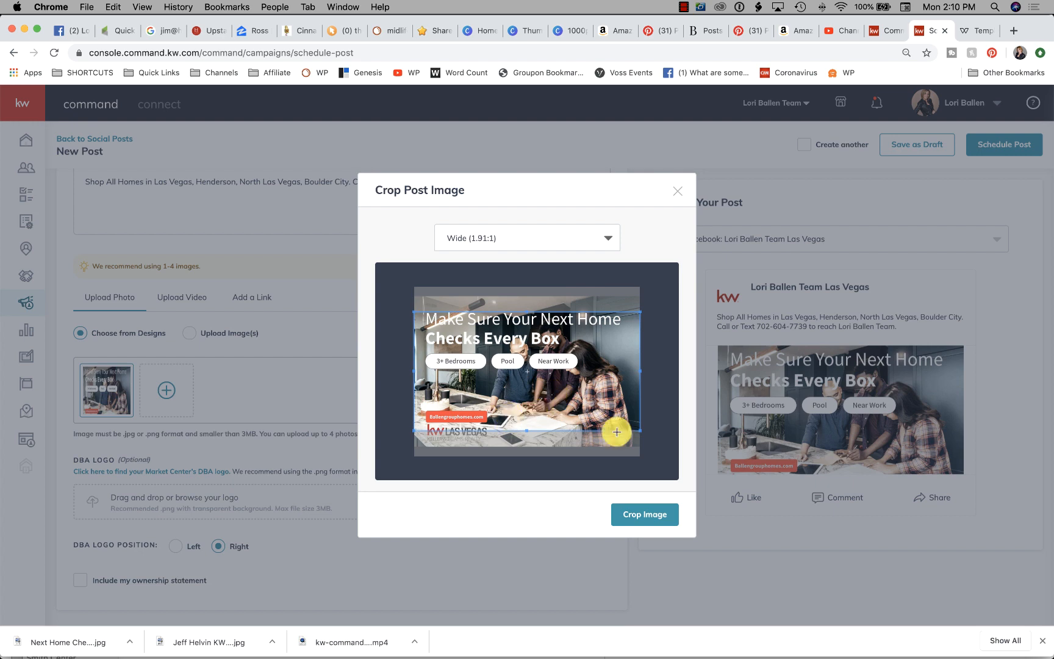
{"action": "left_click", "coordinate": [644, 516]}
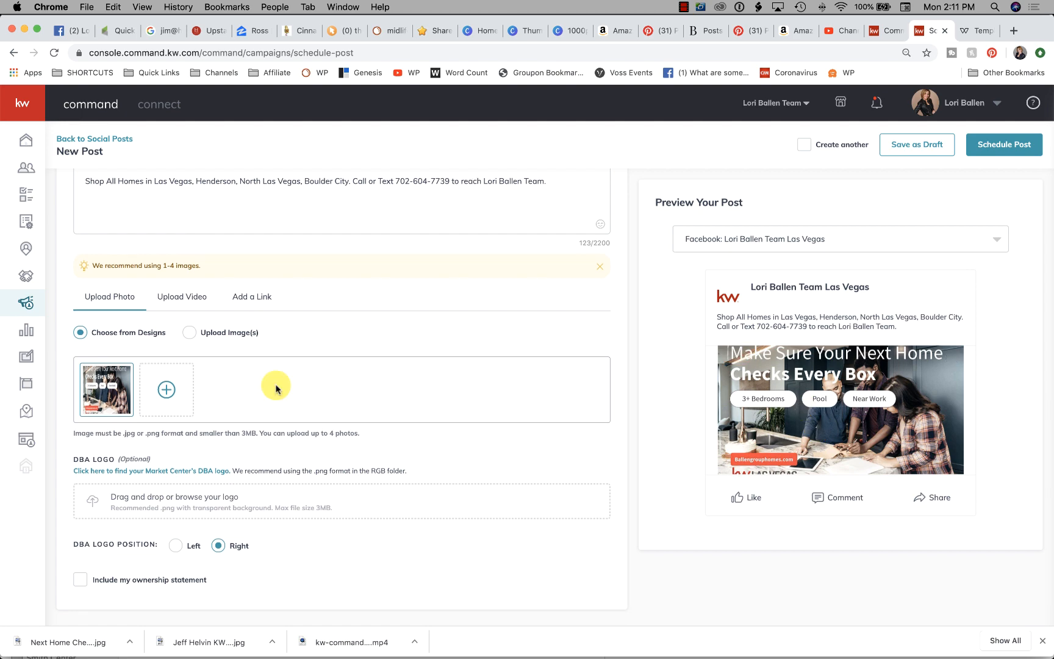
Add the web address BallenGroupHomes.com at the end of the post text.
{"action": "scroll", "coordinate": [275, 384], "scroll_direction": "down", "scroll_amount": 5}
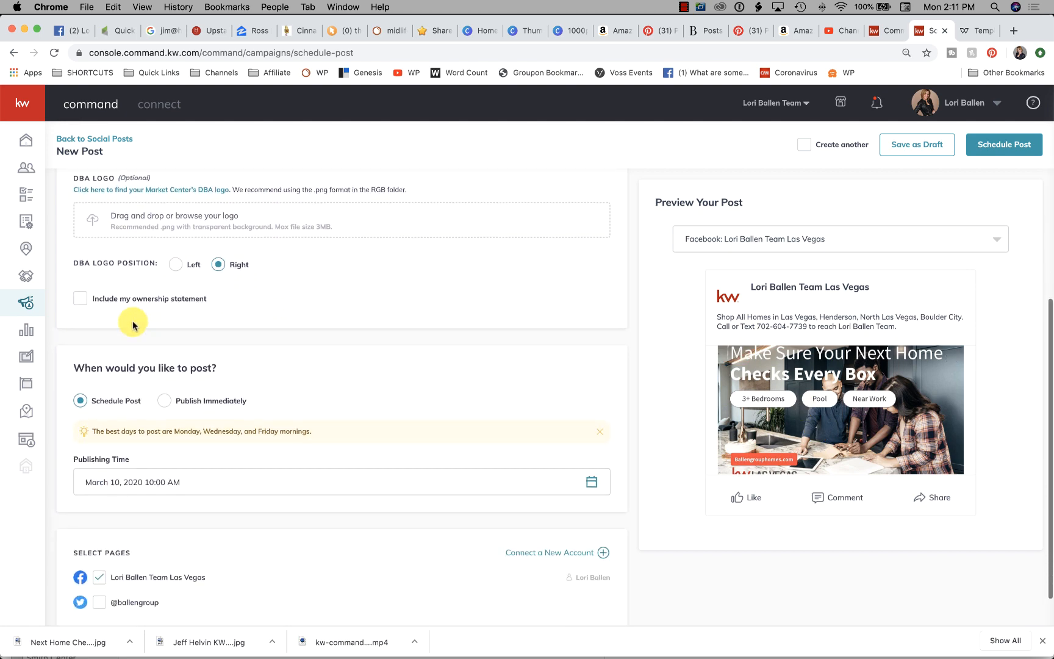
{"action": "scroll", "coordinate": [128, 323], "scroll_direction": "down", "scroll_amount": 1}
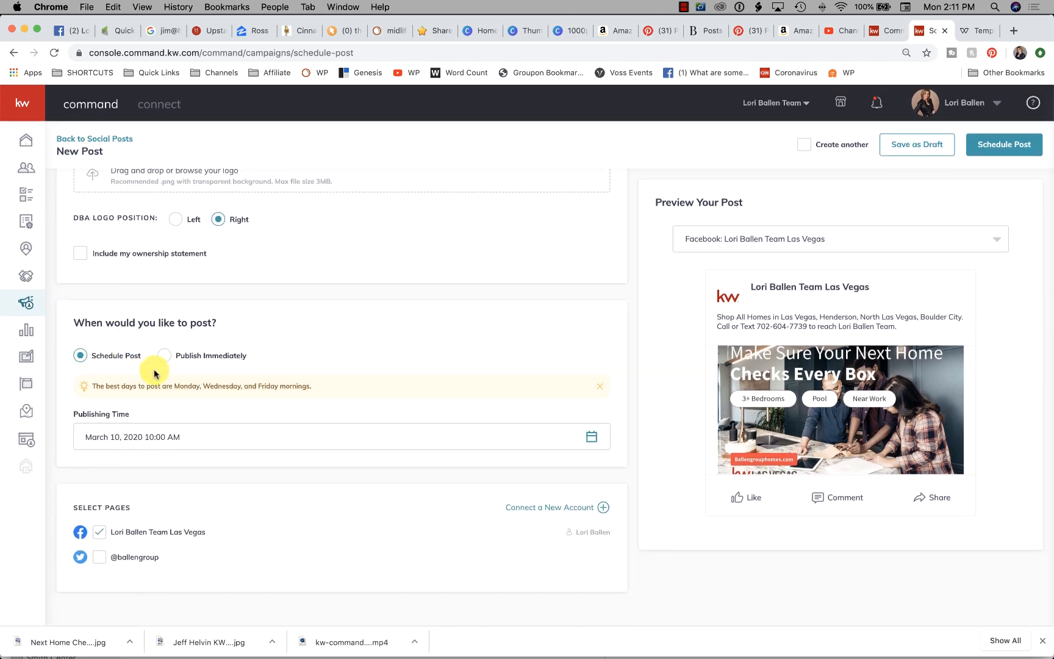
{"action": "scroll", "coordinate": [152, 372], "scroll_direction": "up", "scroll_amount": 8}
{"action": "left_click", "coordinate": [566, 278]}
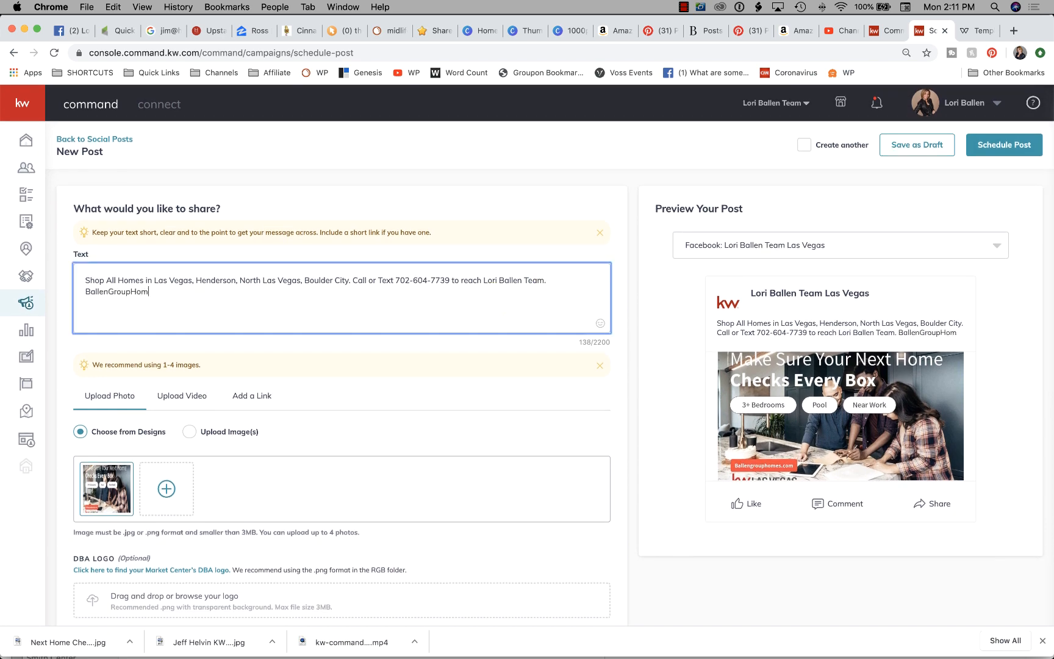
{"action": "type", "text": "BallenGroupHomes.com"}
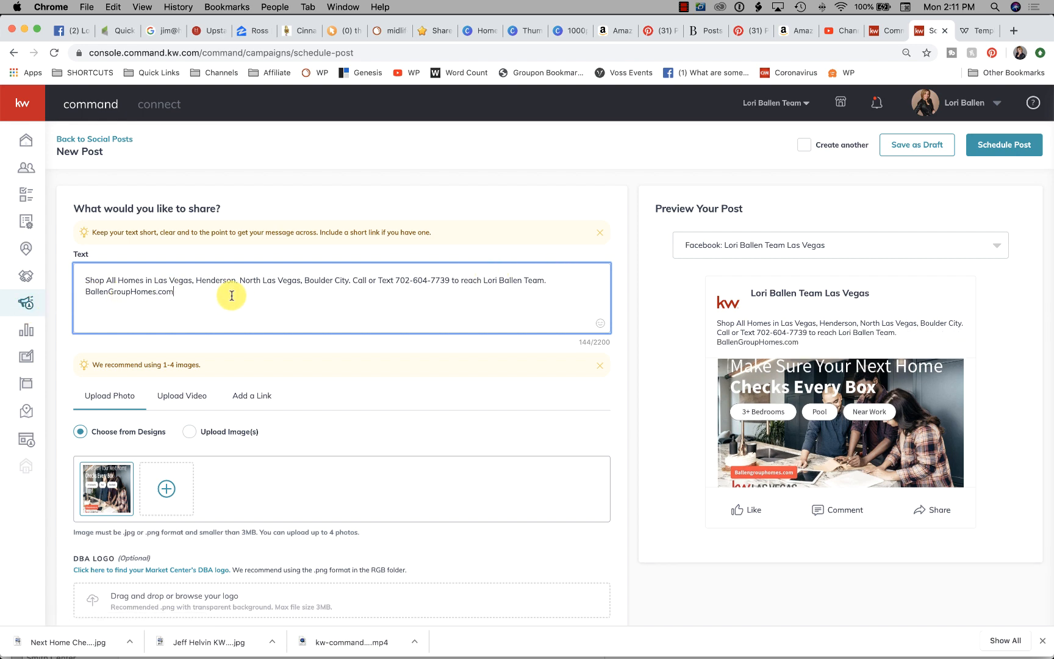
Set the scheduled post's publishing date to March 11, 2020.
{"action": "scroll", "coordinate": [231, 296], "scroll_direction": "down", "scroll_amount": 10}
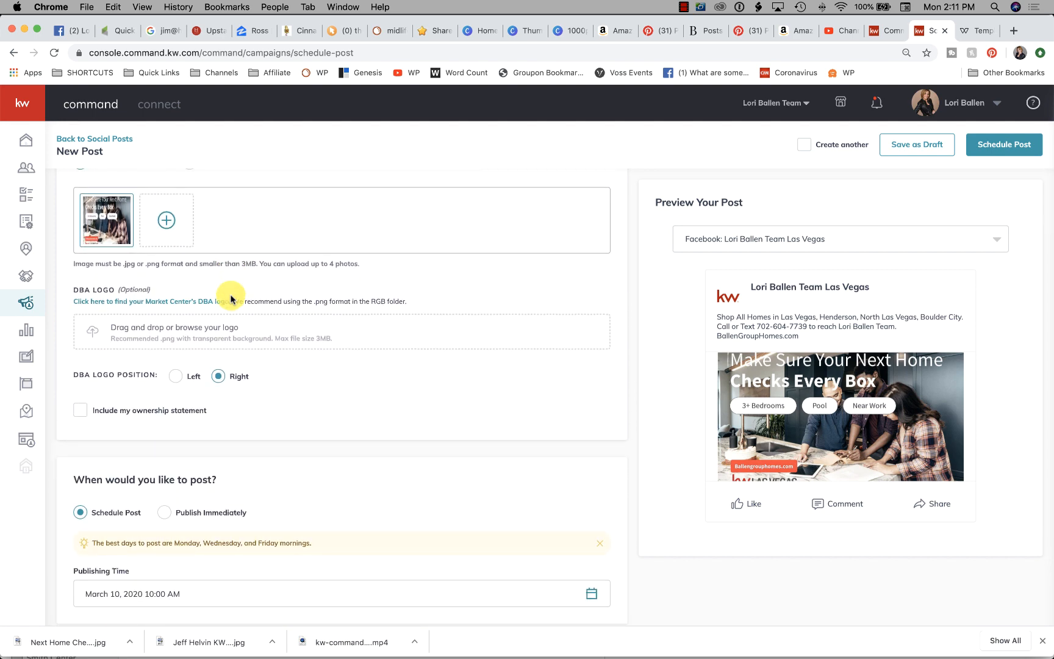
{"action": "scroll", "coordinate": [232, 299], "scroll_direction": "down", "scroll_amount": 5}
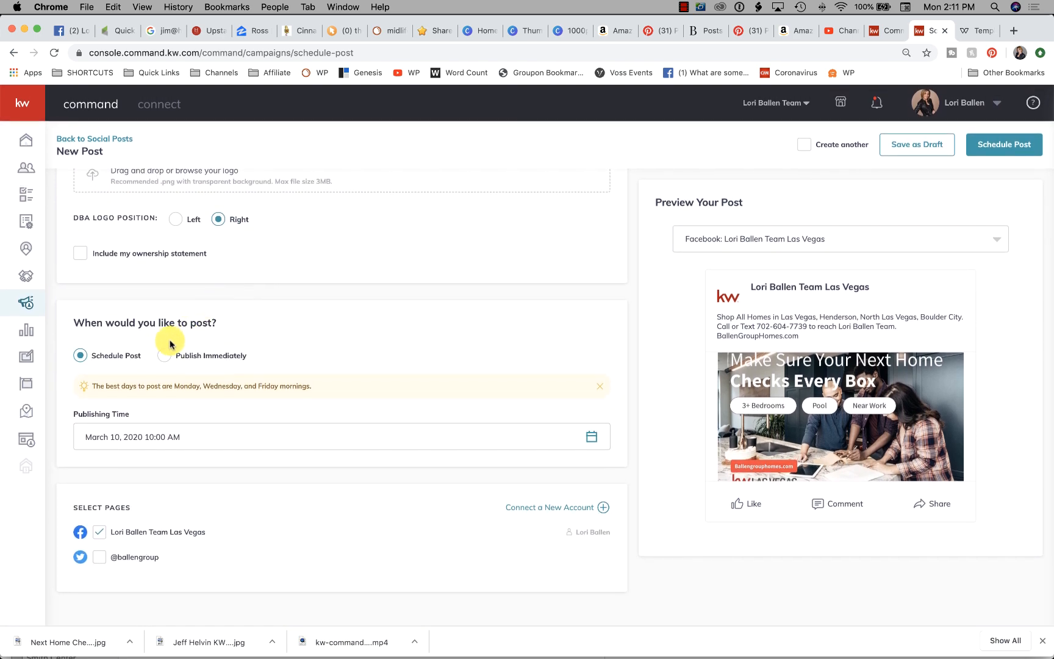
{"action": "left_click", "coordinate": [200, 439]}
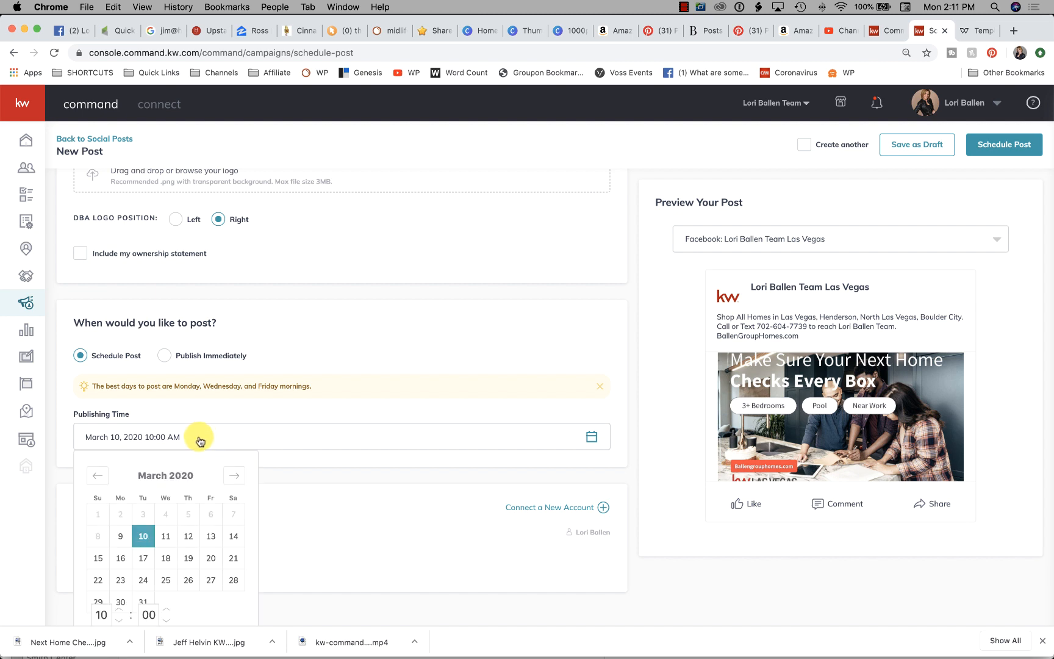
{"action": "left_click", "coordinate": [168, 540]}
{"action": "left_click", "coordinate": [341, 534]}
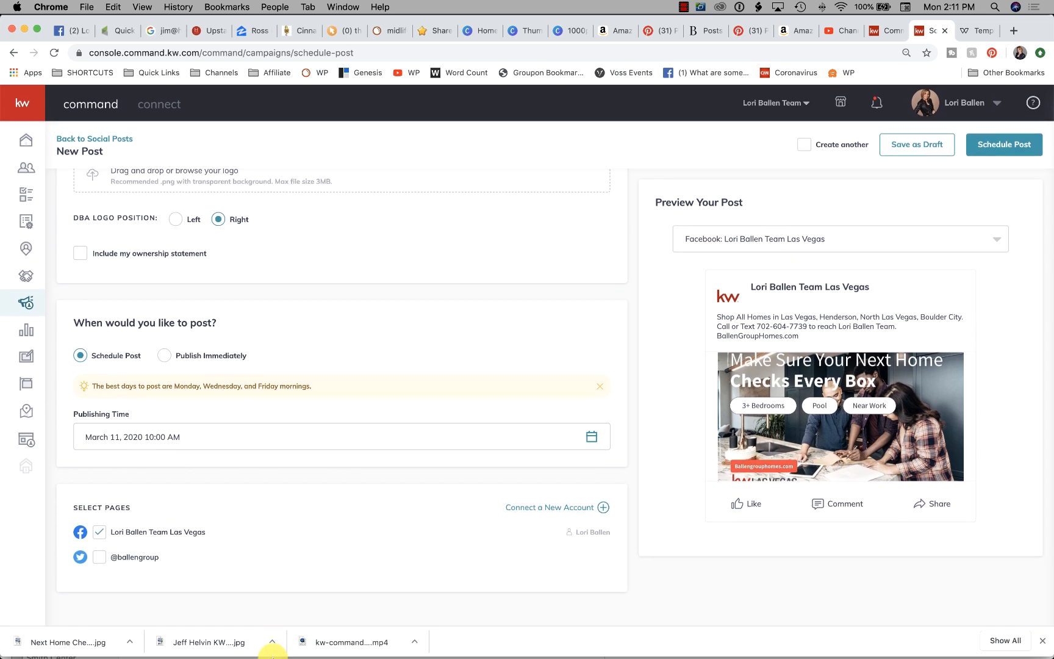
Add the Twitter account to the pages for the post and switch the post preview to the Facebook page.
{"action": "left_click", "coordinate": [99, 556]}
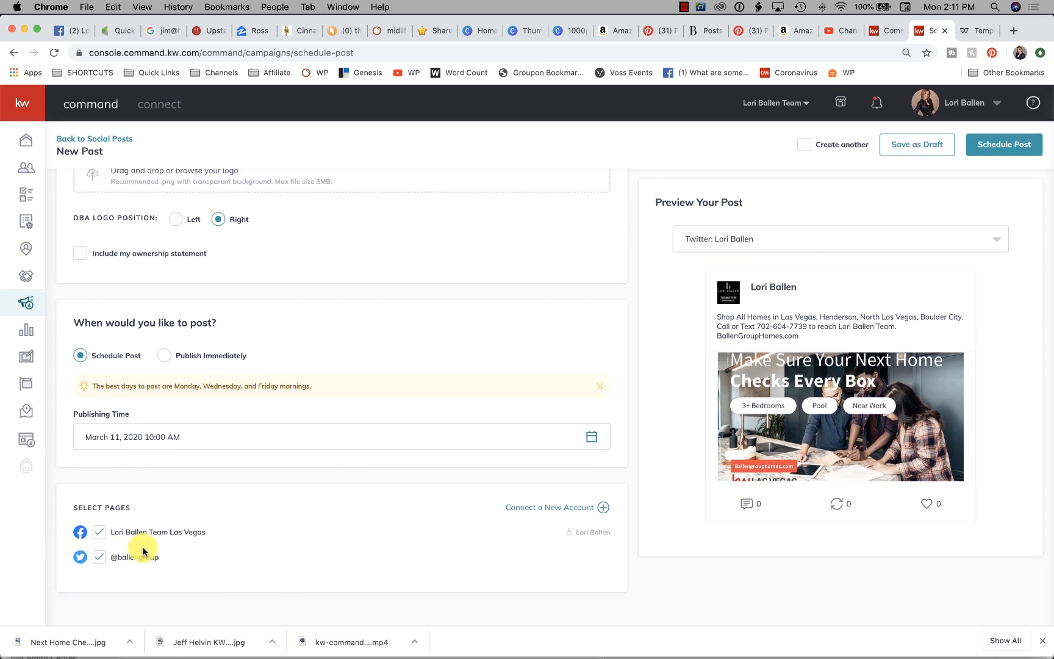
{"action": "scroll", "coordinate": [952, 388], "scroll_direction": "up", "scroll_amount": 10}
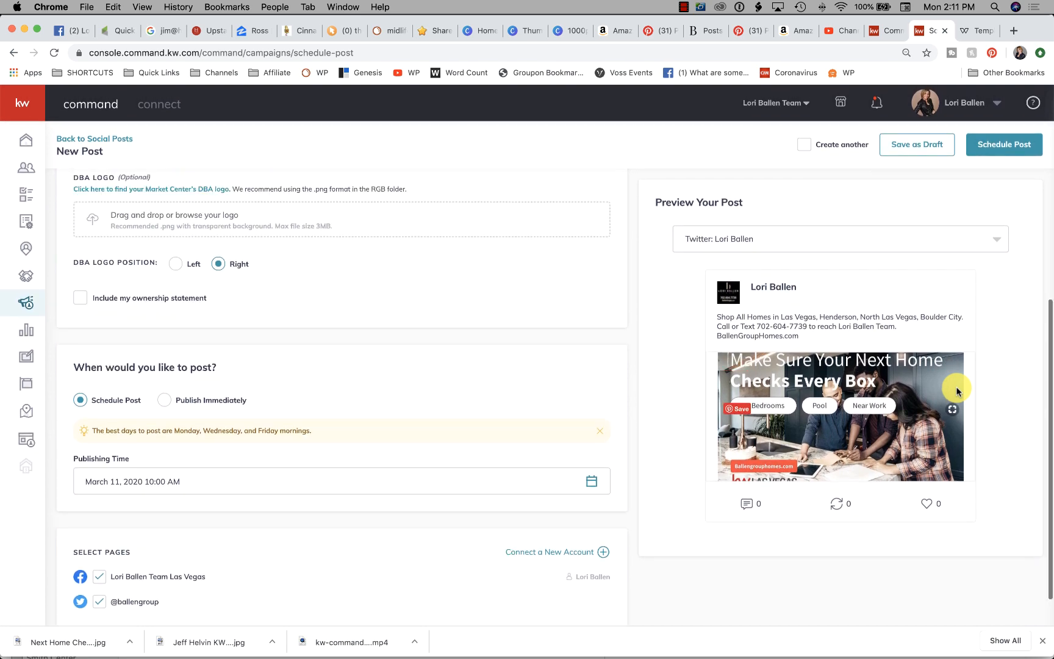
{"action": "left_click", "coordinate": [871, 253]}
{"action": "left_click", "coordinate": [827, 271]}
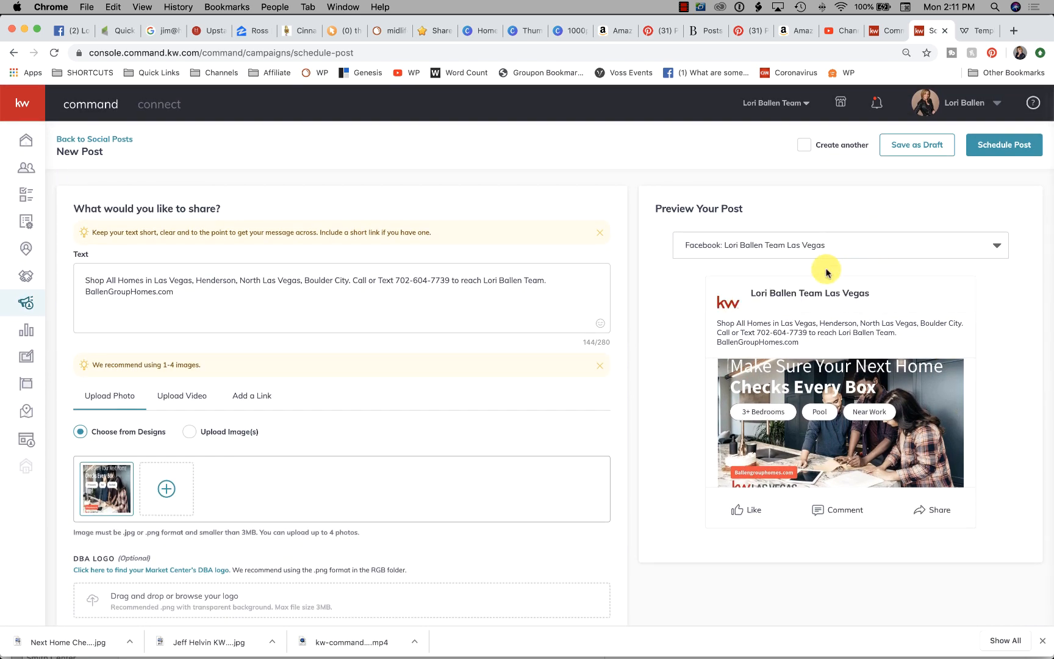
Schedule the finished post for the selected Facebook page and Twitter account and confirm the scheduling.
{"action": "scroll", "coordinate": [764, 449], "scroll_direction": "down", "scroll_amount": 2}
{"action": "scroll", "coordinate": [843, 501], "scroll_direction": "up", "scroll_amount": 2}
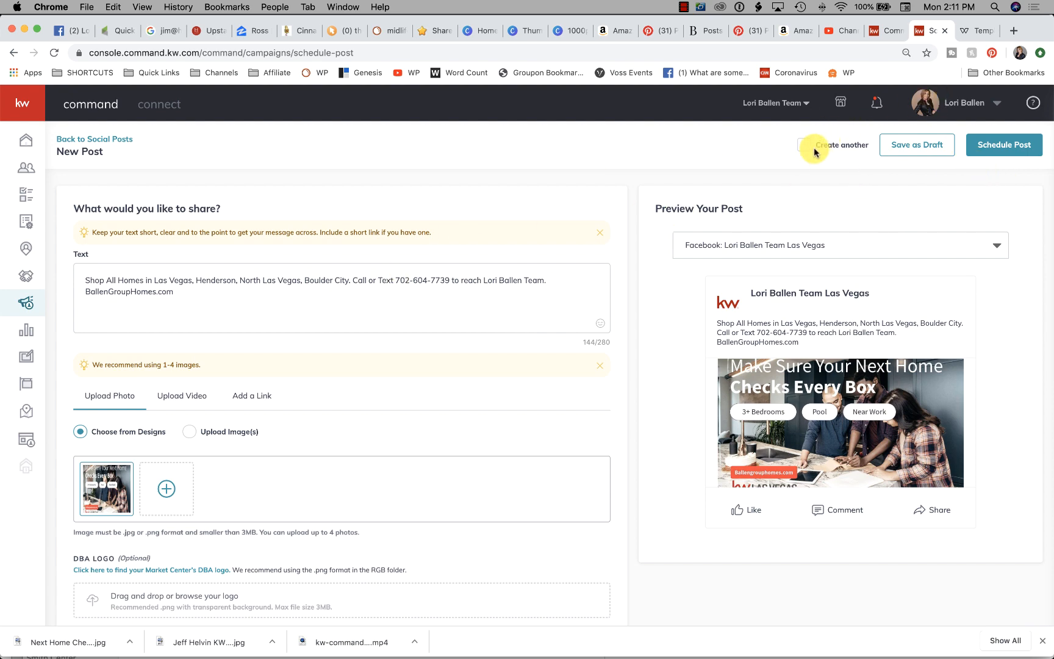
{"action": "left_click", "coordinate": [984, 157]}
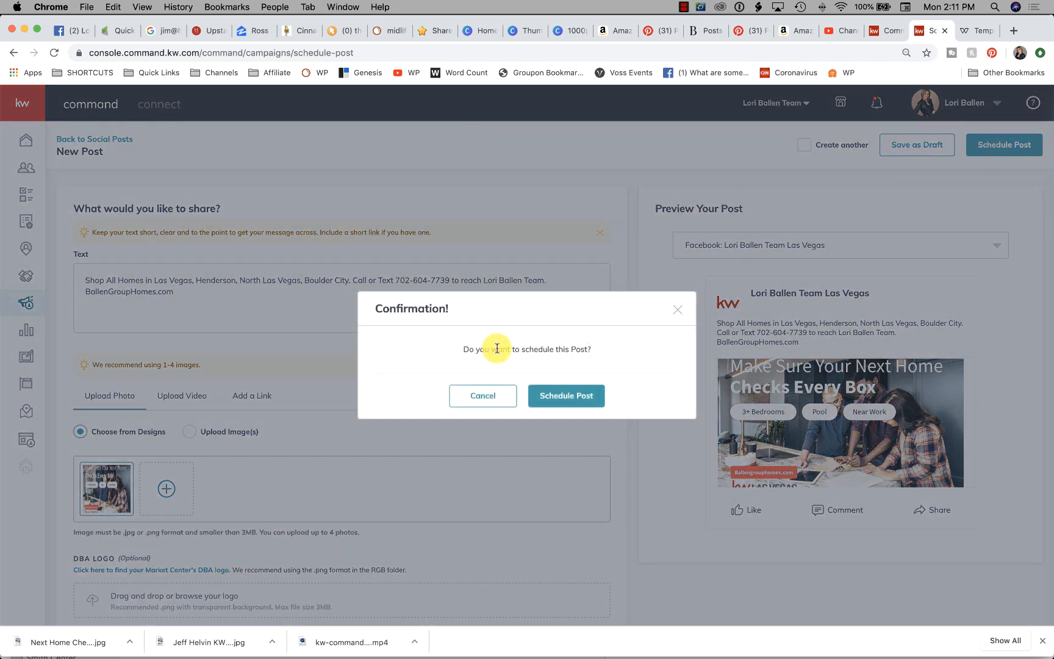
{"action": "left_click", "coordinate": [568, 397]}
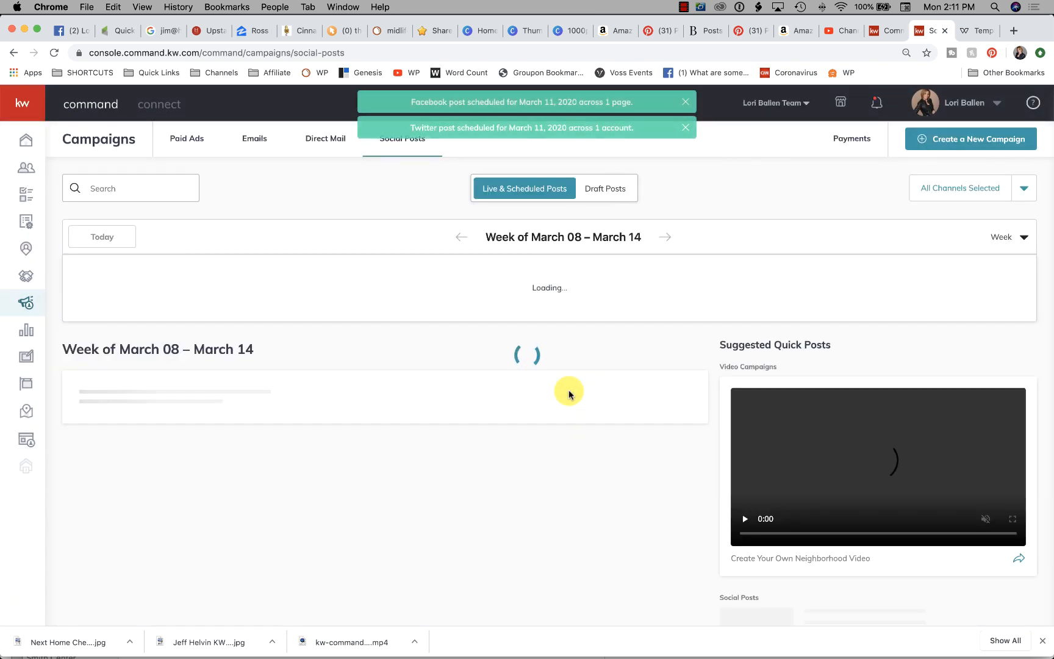
Review the social posts calendar for the week of March 08 – March 14, checking the scheduled post's entry under Wednesday, March 11.
{"action": "scroll", "coordinate": [569, 393], "scroll_direction": "down", "scroll_amount": 5}
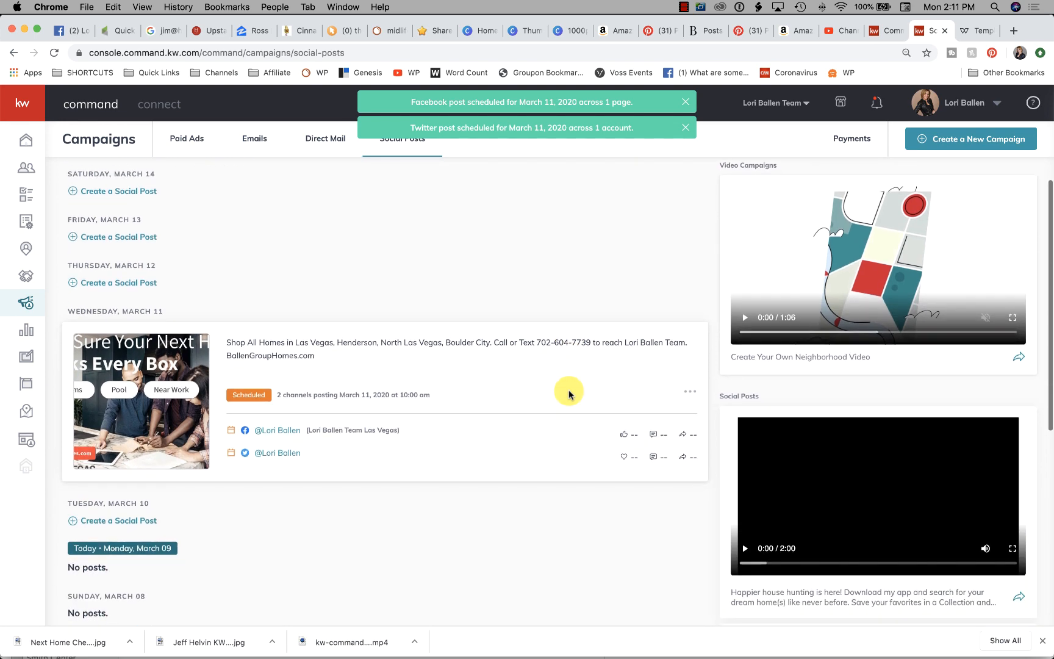
{"action": "scroll", "coordinate": [568, 389], "scroll_direction": "down", "scroll_amount": 3}
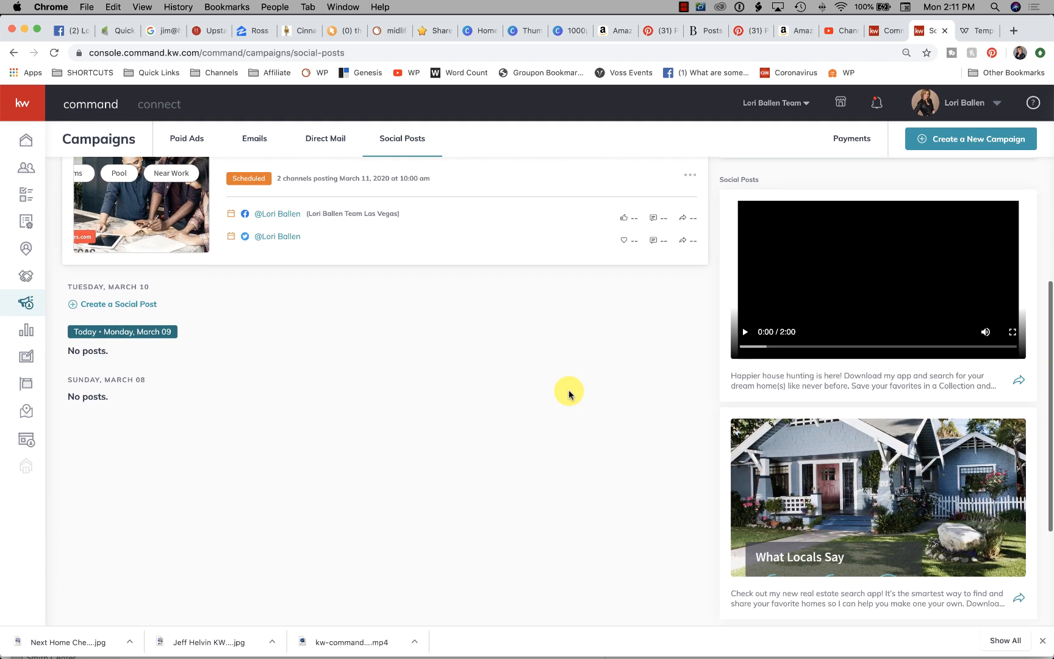
{"action": "scroll", "coordinate": [568, 390], "scroll_direction": "up", "scroll_amount": 5}
{"action": "scroll", "coordinate": [568, 390], "scroll_direction": "up", "scroll_amount": 2}
{"action": "scroll", "coordinate": [417, 388], "scroll_direction": "down", "scroll_amount": 1}
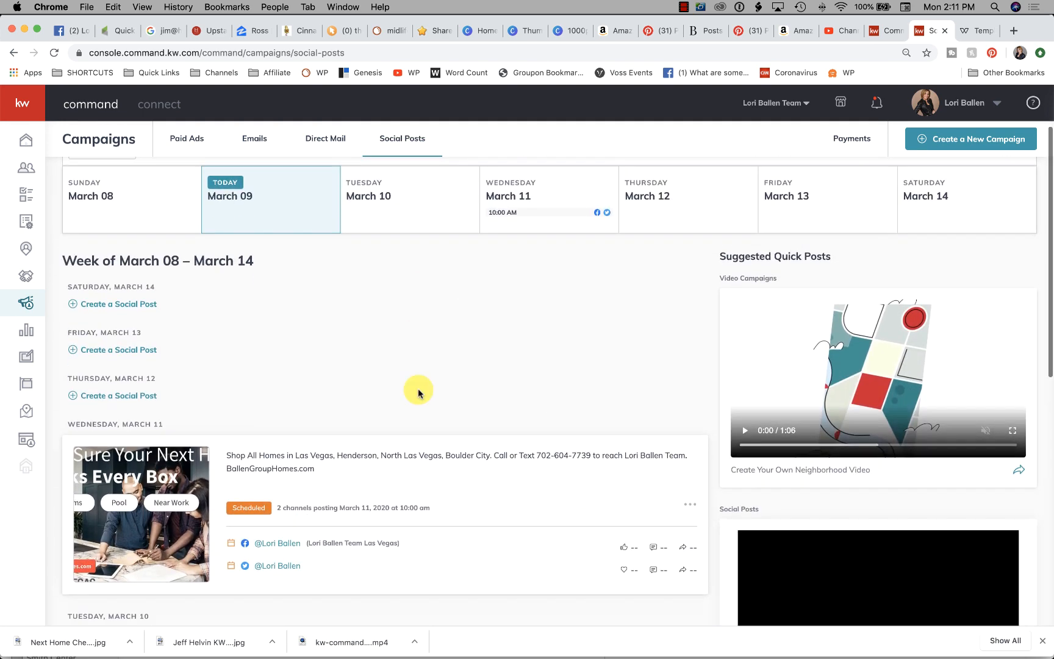
{"action": "scroll", "coordinate": [417, 388], "scroll_direction": "up", "scroll_amount": 3}
{"action": "scroll", "coordinate": [324, 327], "scroll_direction": "down", "scroll_amount": 1}
{"action": "scroll", "coordinate": [324, 327], "scroll_direction": "up", "scroll_amount": 1}
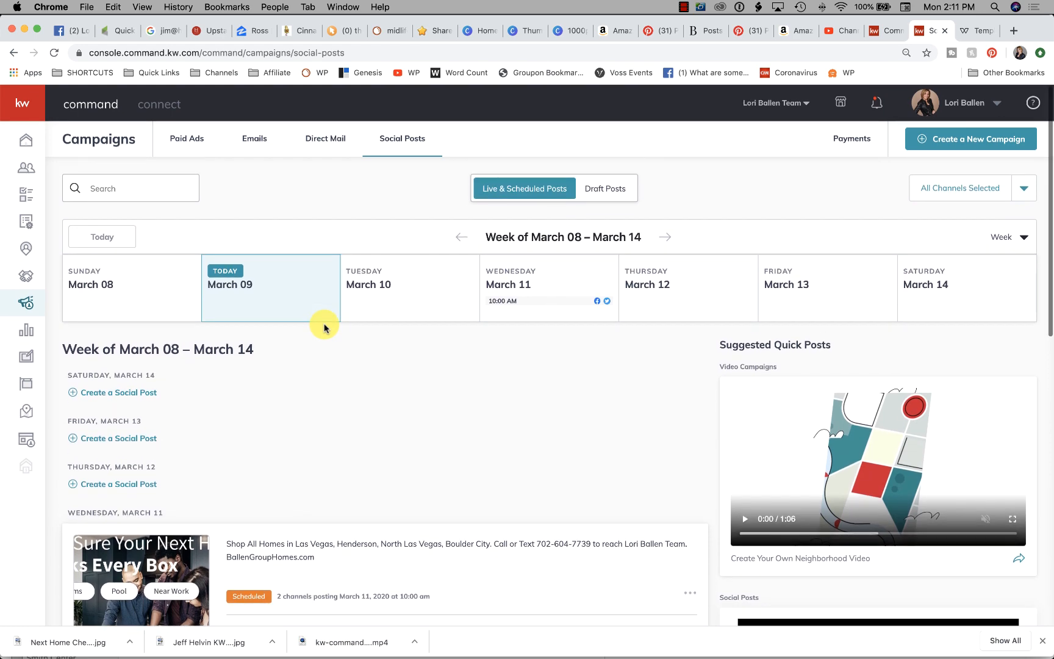
{"action": "scroll", "coordinate": [372, 375], "scroll_direction": "down", "scroll_amount": 1}
{"action": "scroll", "coordinate": [376, 402], "scroll_direction": "down", "scroll_amount": 5}
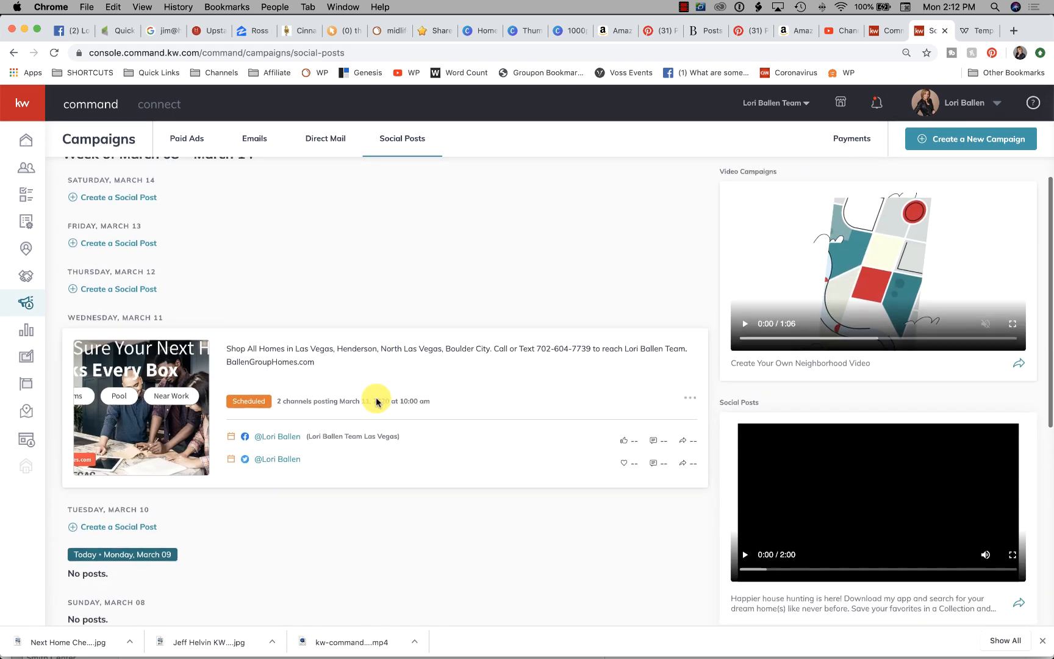
{"action": "scroll", "coordinate": [495, 408], "scroll_direction": "down", "scroll_amount": 6}
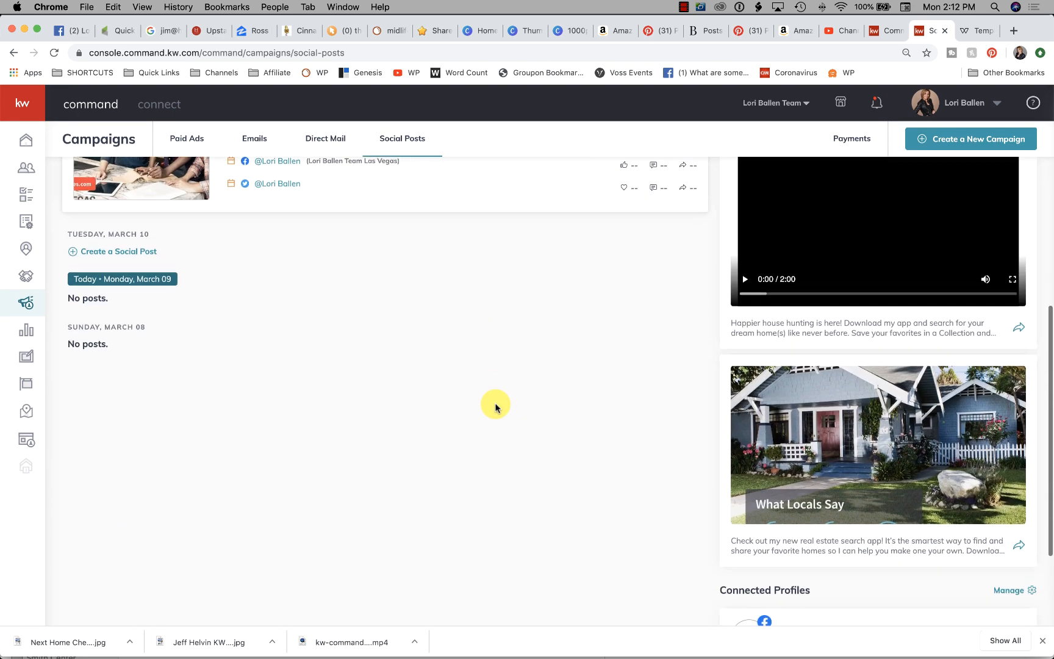
{"action": "scroll", "coordinate": [495, 407], "scroll_direction": "up", "scroll_amount": 10}
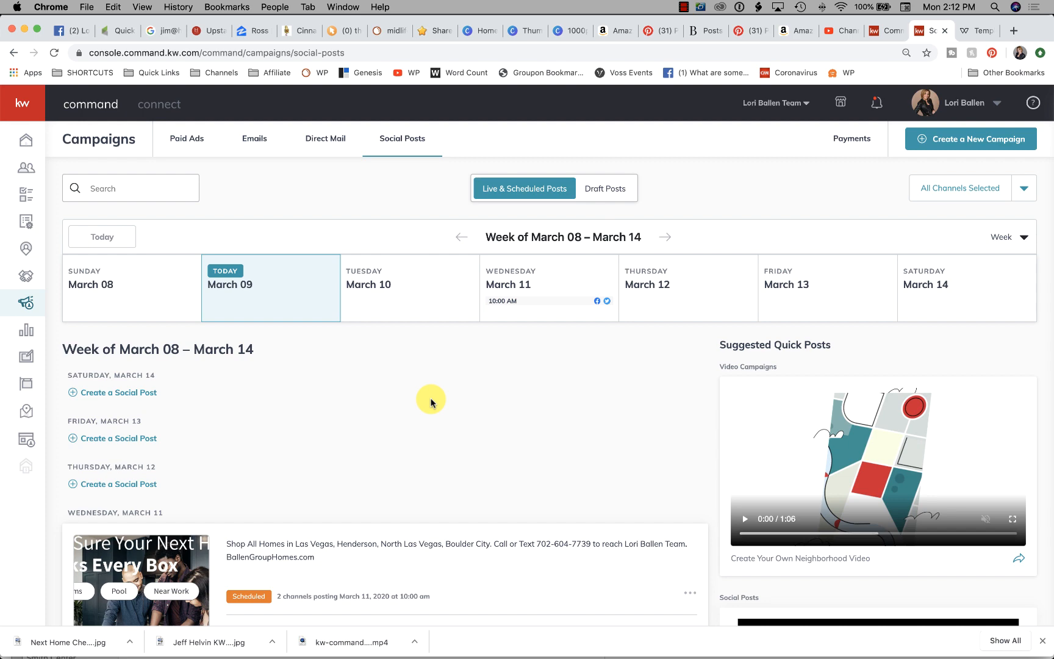
{"action": "left_click", "coordinate": [685, 10]}
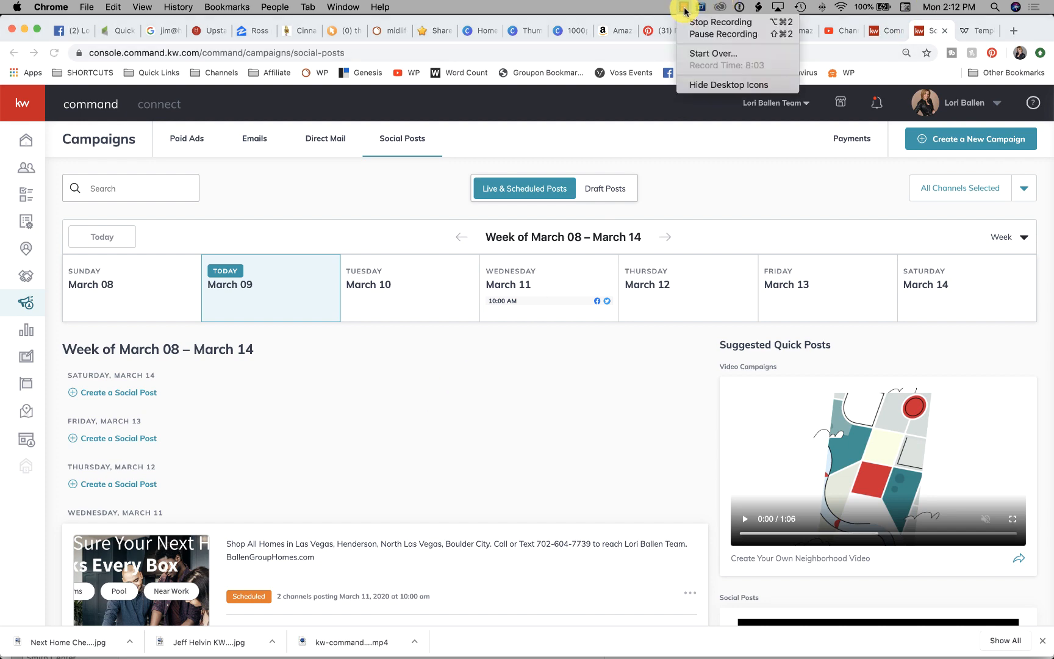